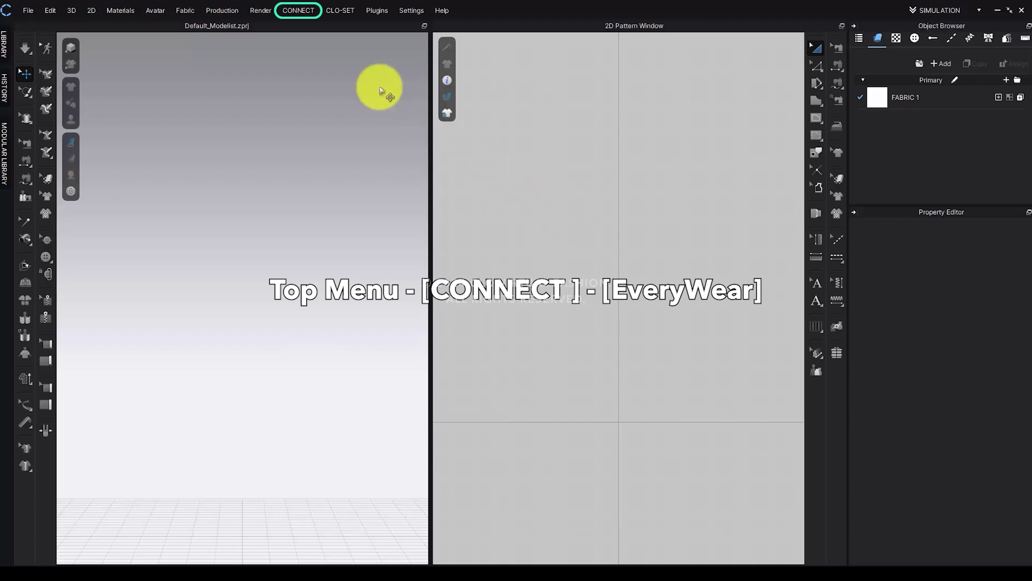
# - Launch EveryWear from the CONNECT menu
pyautogui.click(297, 11)
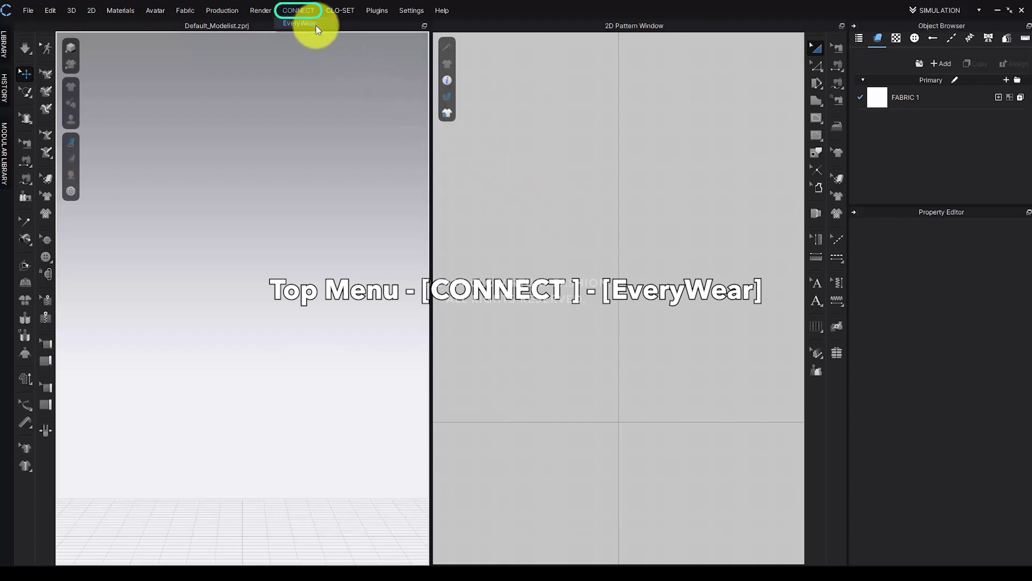
pyautogui.click(315, 25)
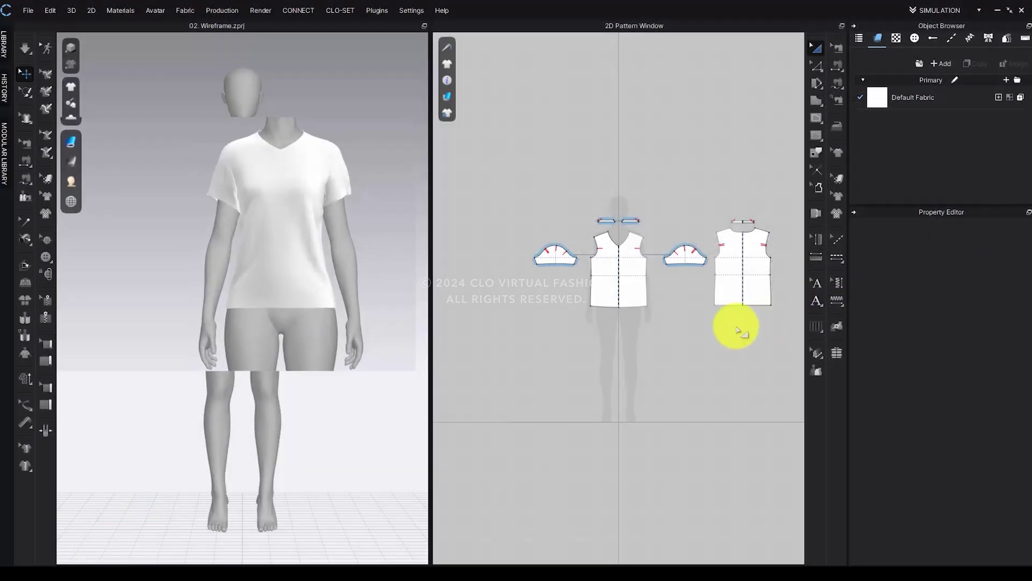
# - Turn on Show Wireframe for the T-shirt, then zoom in and orbit to its side
pyautogui.click(72, 141)
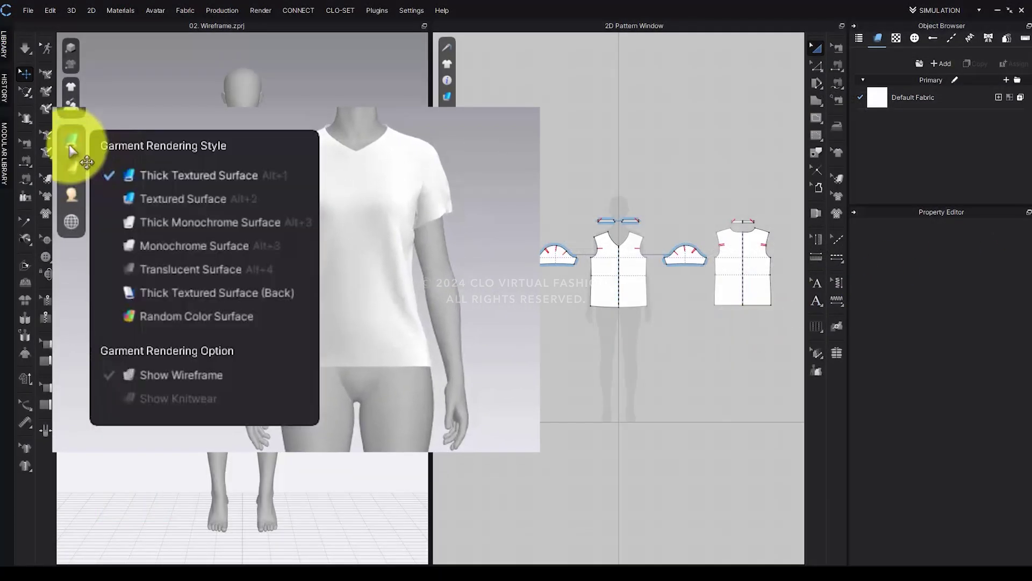
pyautogui.click(214, 377)
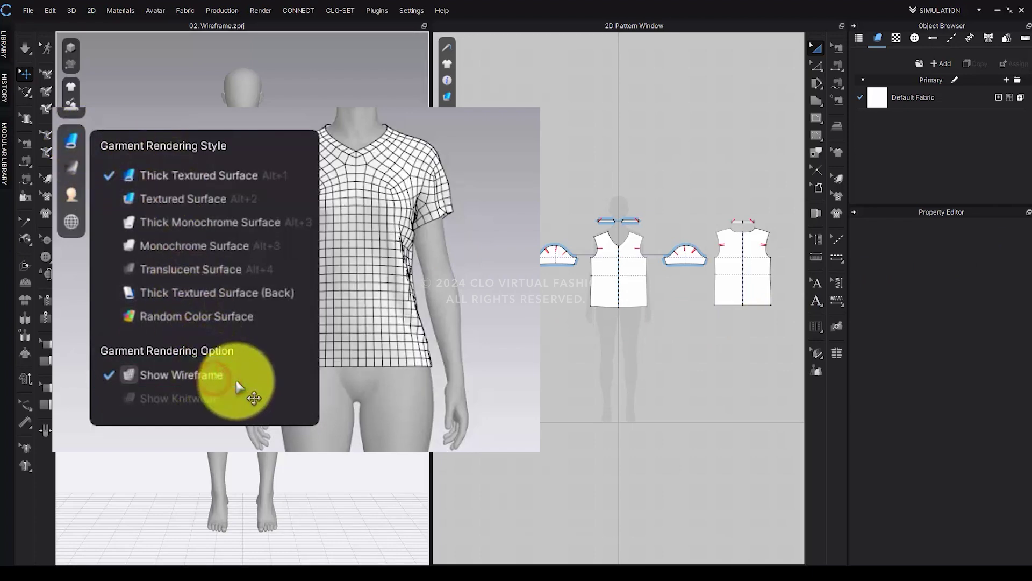
pyautogui.scroll(3, 237, 212)
pyautogui.moveTo(241, 207); pyautogui.dragTo(254, 327, button='middle')
pyautogui.scroll(1, 242, 425)
pyautogui.moveTo(255, 327); pyautogui.dragTo(673, 307, button='right')
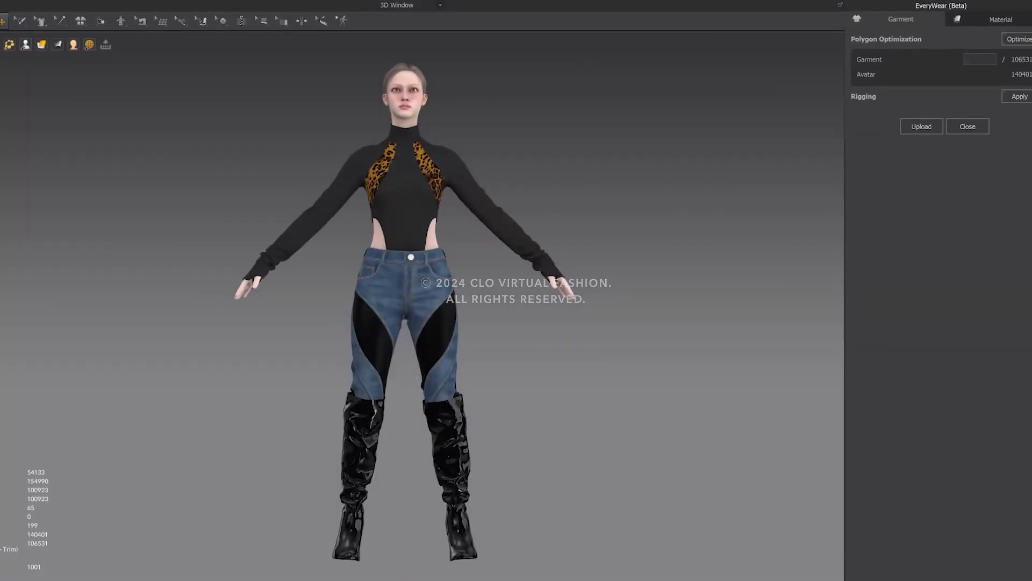
# - Auto-rig the avatar with EveryWear Rigging and test the rig by posing the leg
pyautogui.click(1000, 144)
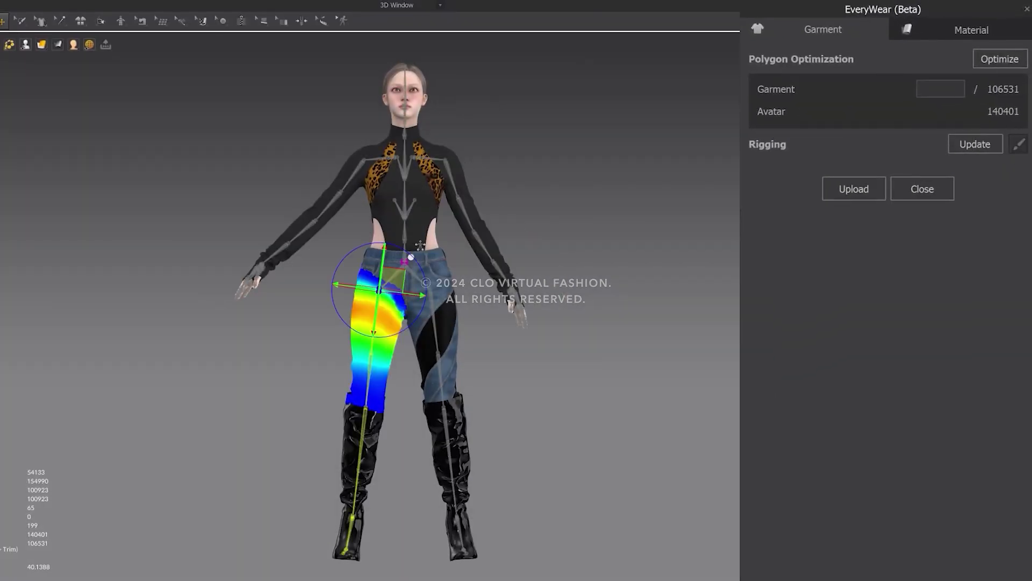
pyautogui.moveTo(410, 257); pyautogui.dragTo(395, 251)
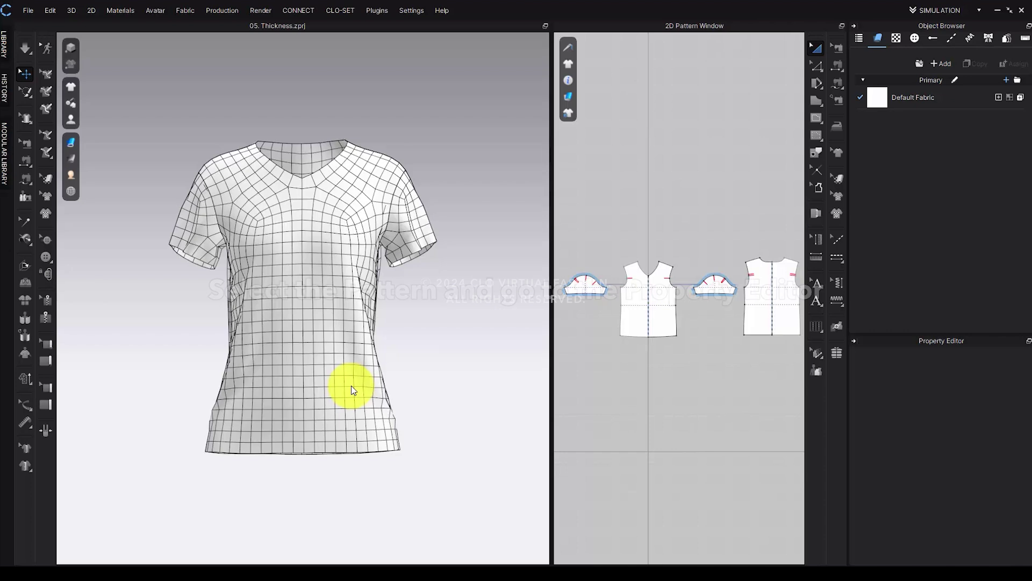
# - Select the T-shirt's front pattern and zoom in on the neckline
pyautogui.click(284, 237)
pyautogui.scroll(3, 293, 244)
pyautogui.moveTo(293, 244); pyautogui.dragTo(242, 391, button='right')
pyautogui.scroll(3, 242, 392)
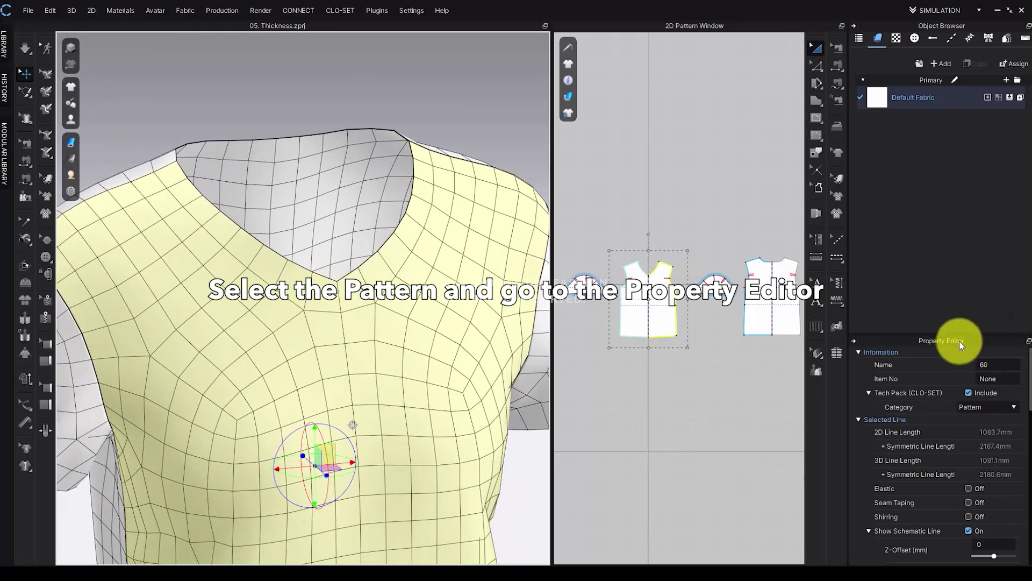
# - Set the front pattern's Add'l Thickness - Rendering to 4 mm and inspect the shoulder
pyautogui.moveTo(965, 337); pyautogui.dragTo(953, 191)
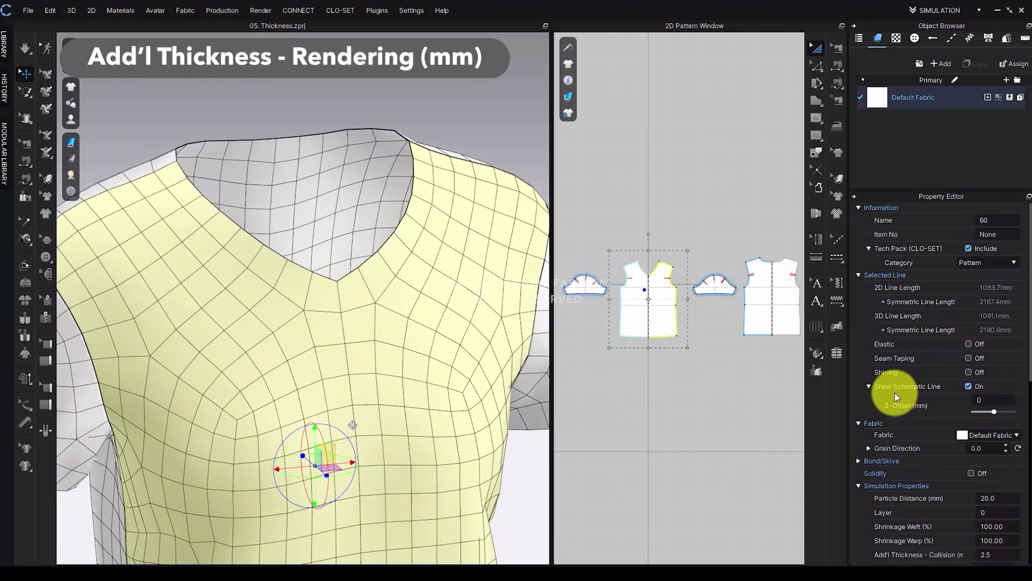
pyautogui.scroll(-4, 902, 363)
pyautogui.scroll(-5, 906, 364)
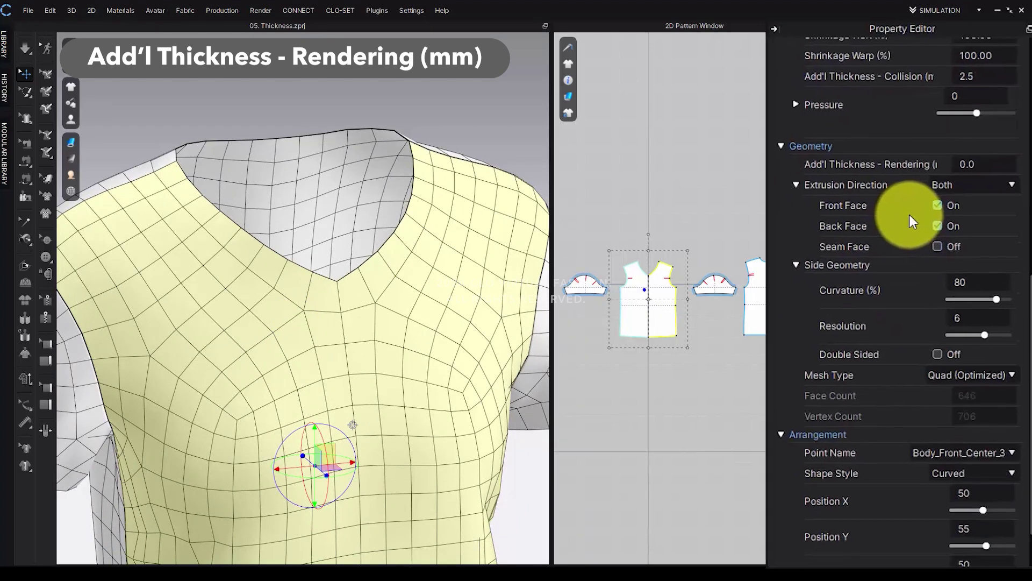
pyautogui.doubleClick(984, 149)
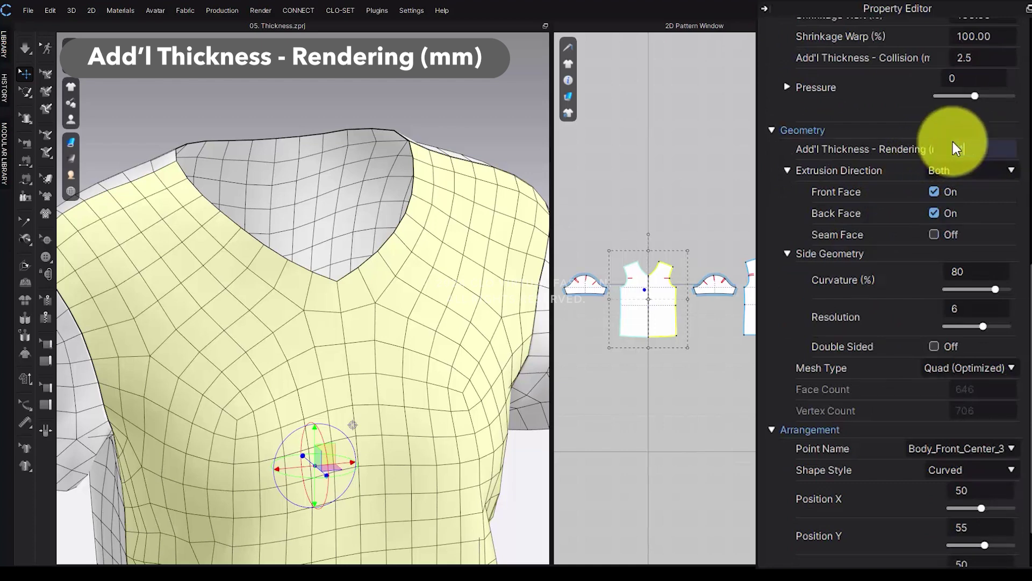
pyautogui.write('4')
pyautogui.press('Return')
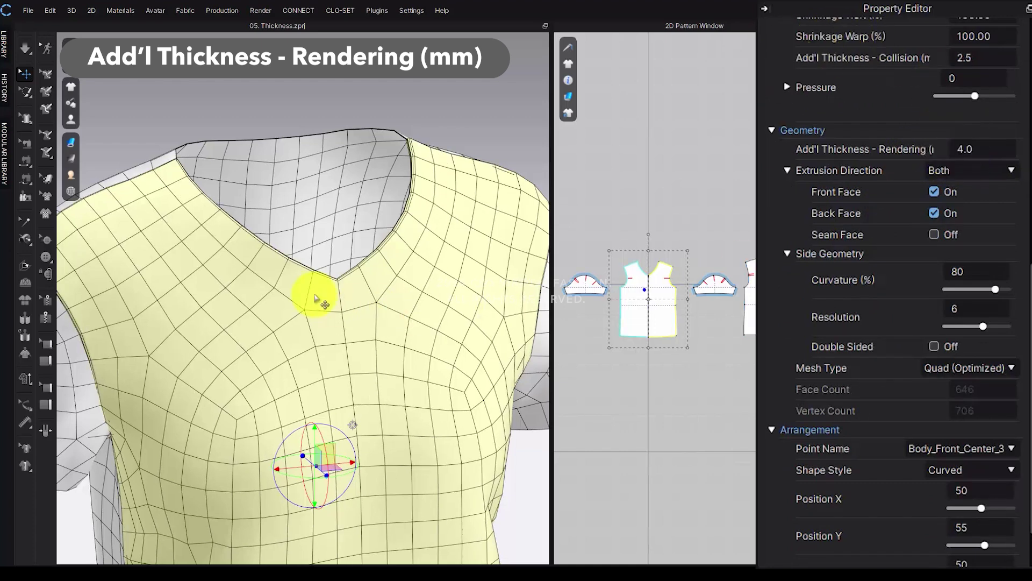
pyautogui.moveTo(316, 297); pyautogui.dragTo(459, 275, button='right')
pyautogui.click(73, 143)
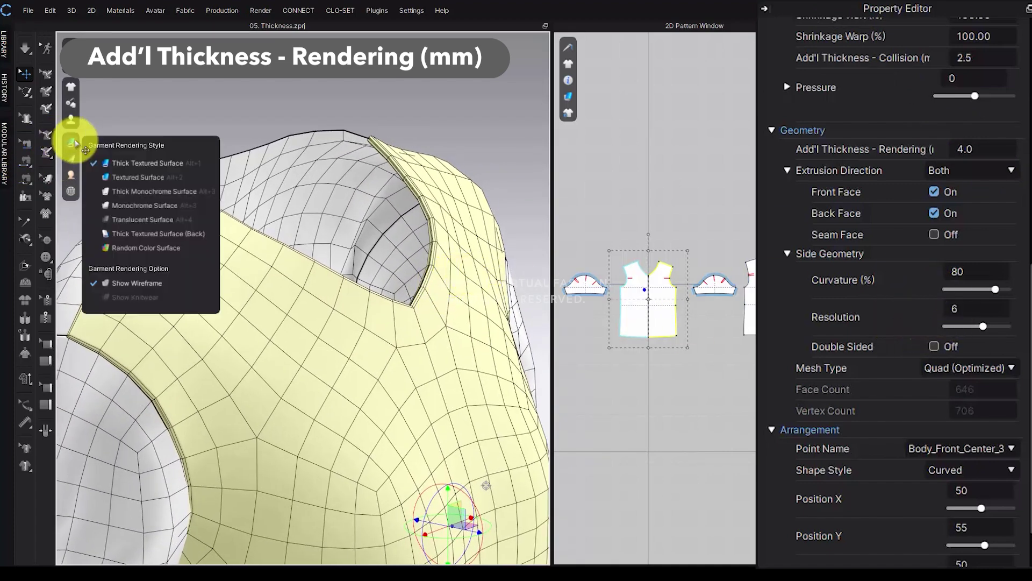
# - Keep textured thick rendering and set Extrusion Direction to Backward after trying Both and Forward
pyautogui.click(182, 163)
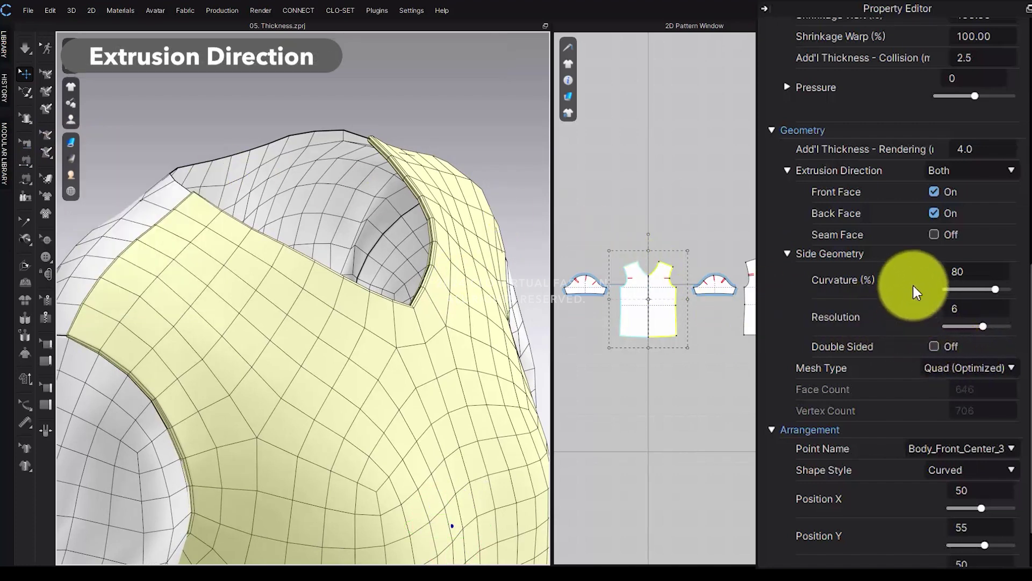
pyautogui.click(987, 173)
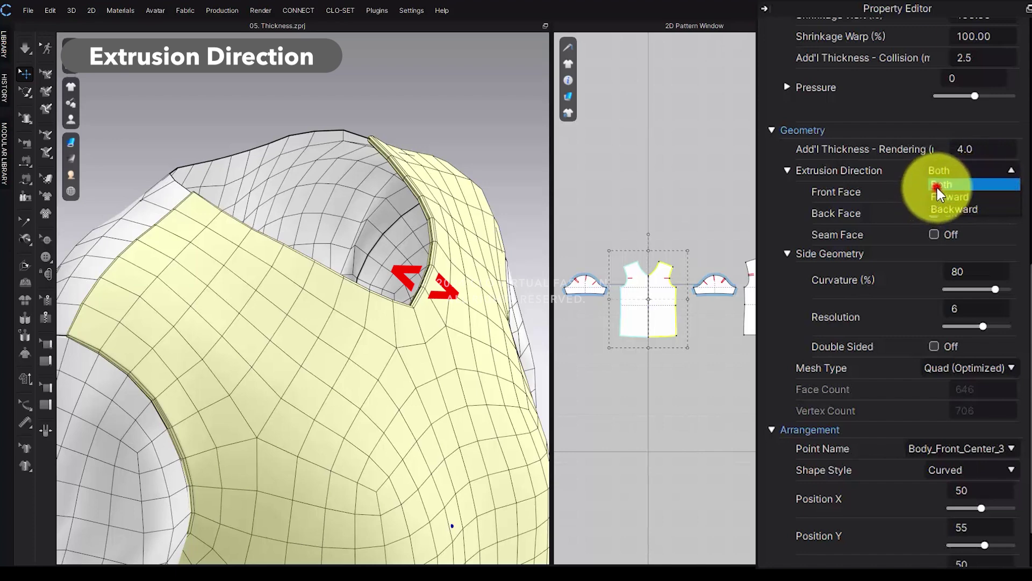
pyautogui.click(937, 188)
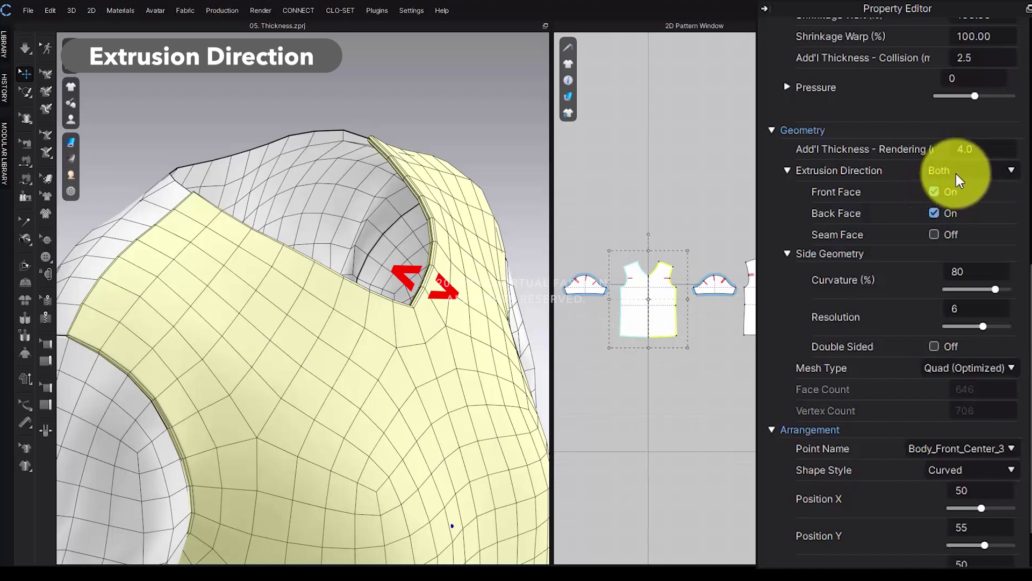
pyautogui.click(956, 173)
pyautogui.click(947, 197)
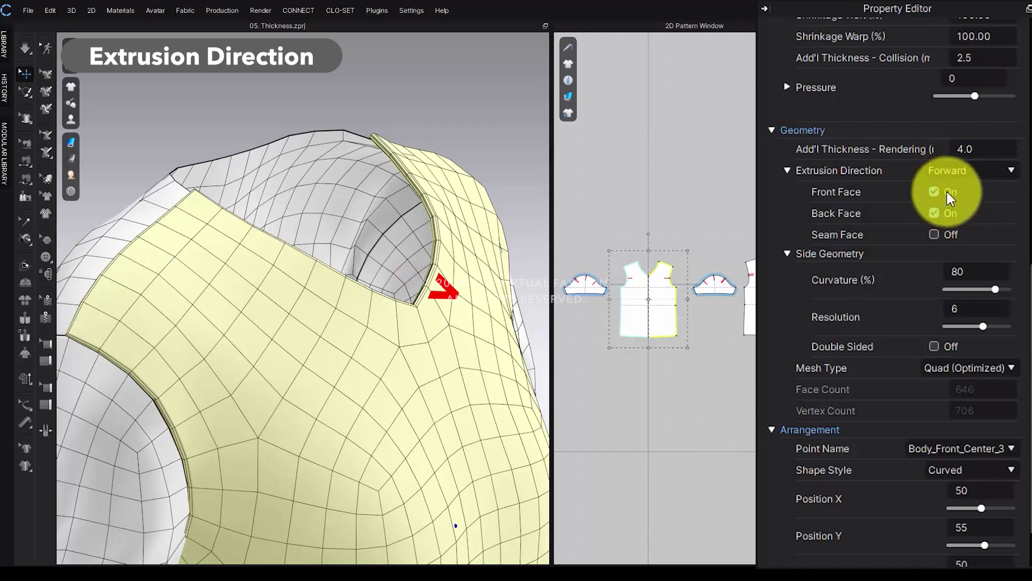
pyautogui.click(952, 170)
pyautogui.click(954, 207)
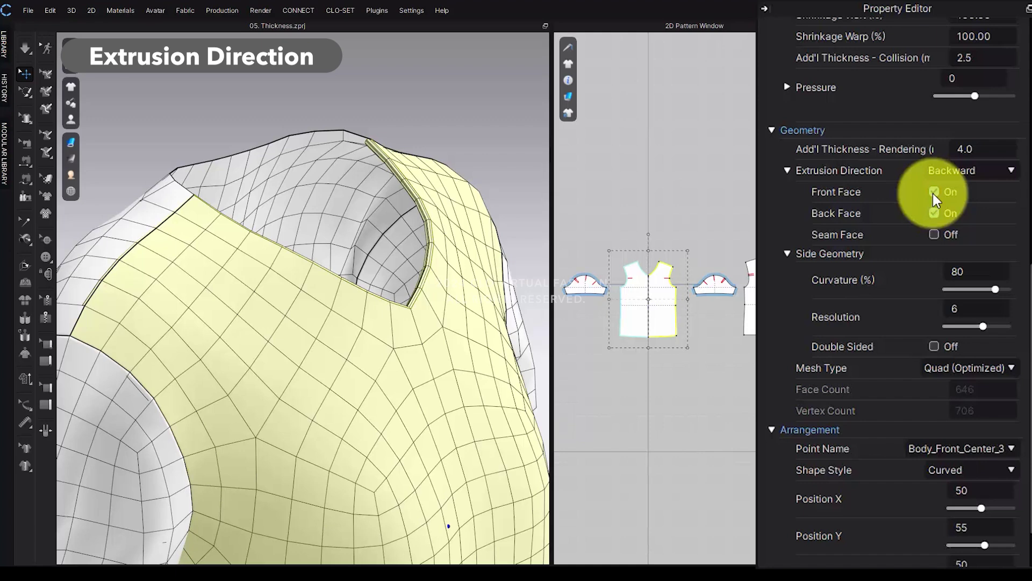
# - Toggle the Front, Back and Seam Face options, ending with Front and Back on, Seam off
pyautogui.click(933, 193)
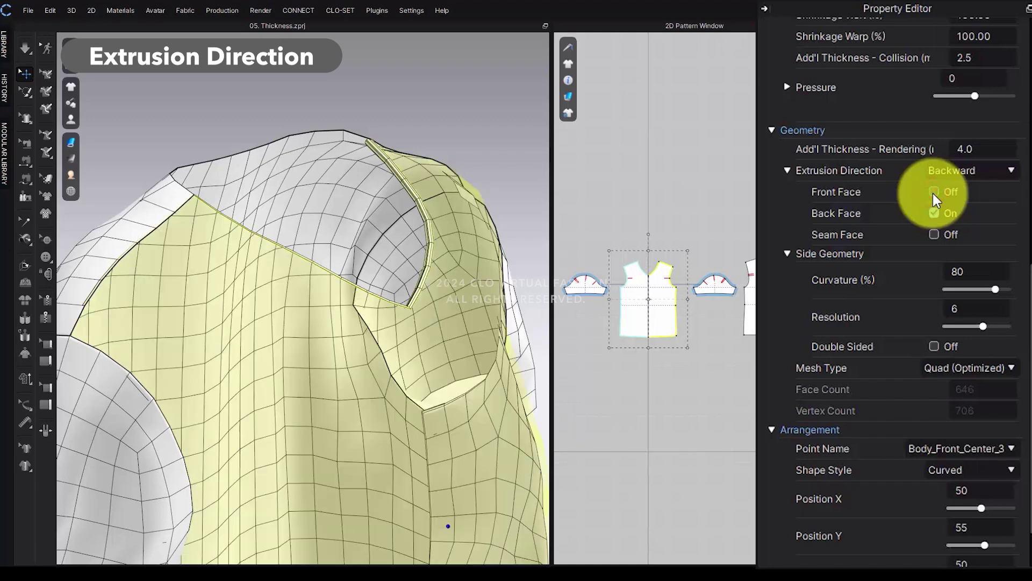
pyautogui.click(933, 192)
pyautogui.click(934, 213)
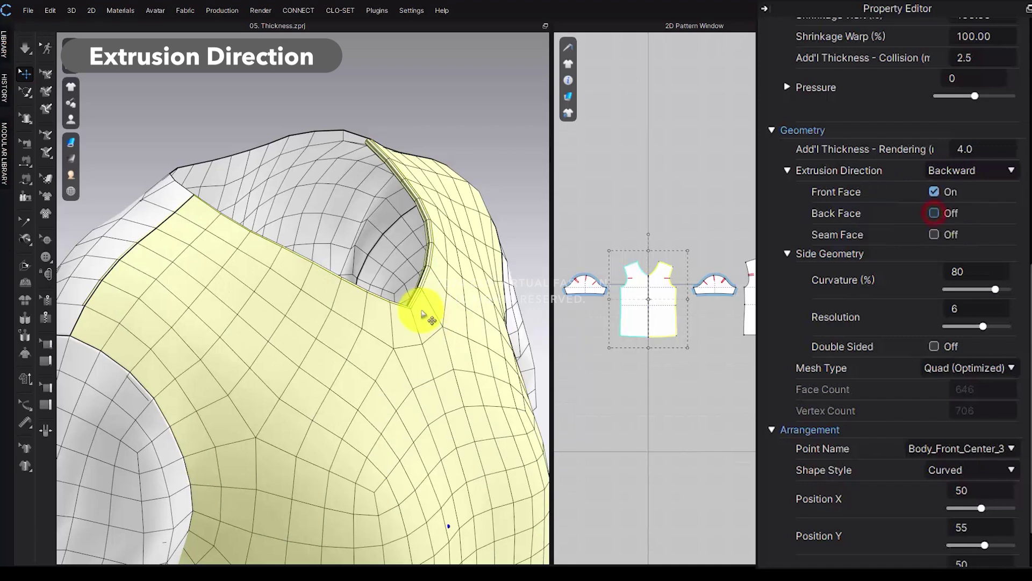
pyautogui.moveTo(424, 314); pyautogui.dragTo(500, 317, button='right')
pyautogui.click(934, 213)
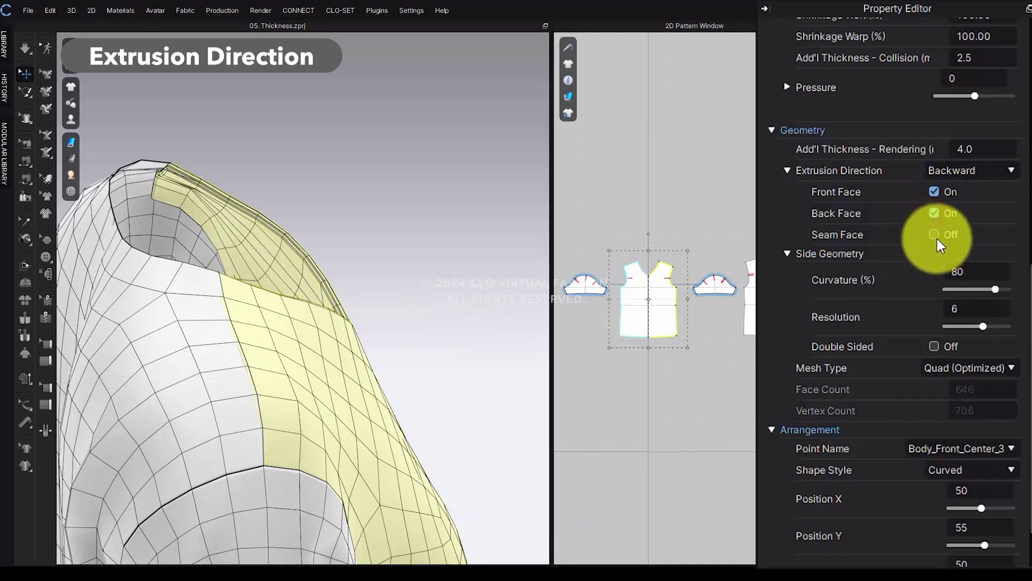
pyautogui.click(934, 234)
pyautogui.click(934, 235)
pyautogui.moveTo(473, 387); pyautogui.dragTo(240, 396, button='right')
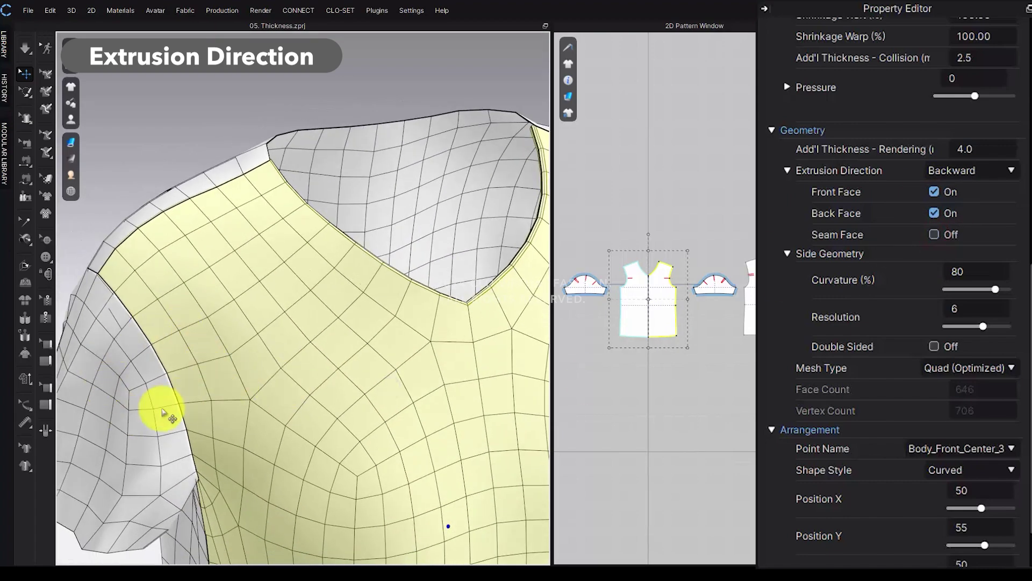
# - Try side-geometry Curvature at 100 and 0, then enter a Curvature of 80
pyautogui.moveTo(450, 428); pyautogui.dragTo(486, 354, button='right')
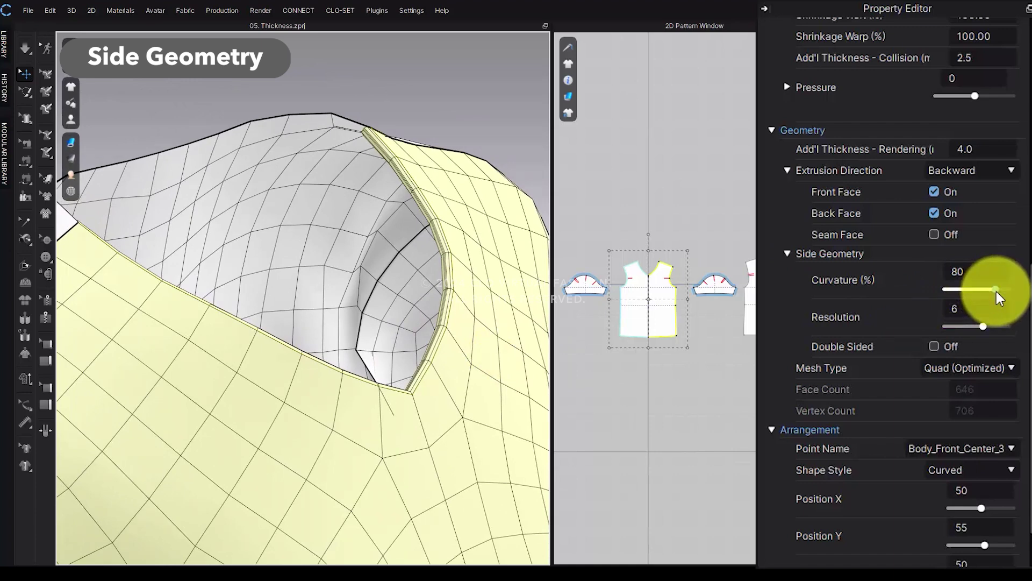
pyautogui.moveTo(994, 289); pyautogui.dragTo(1026, 295)
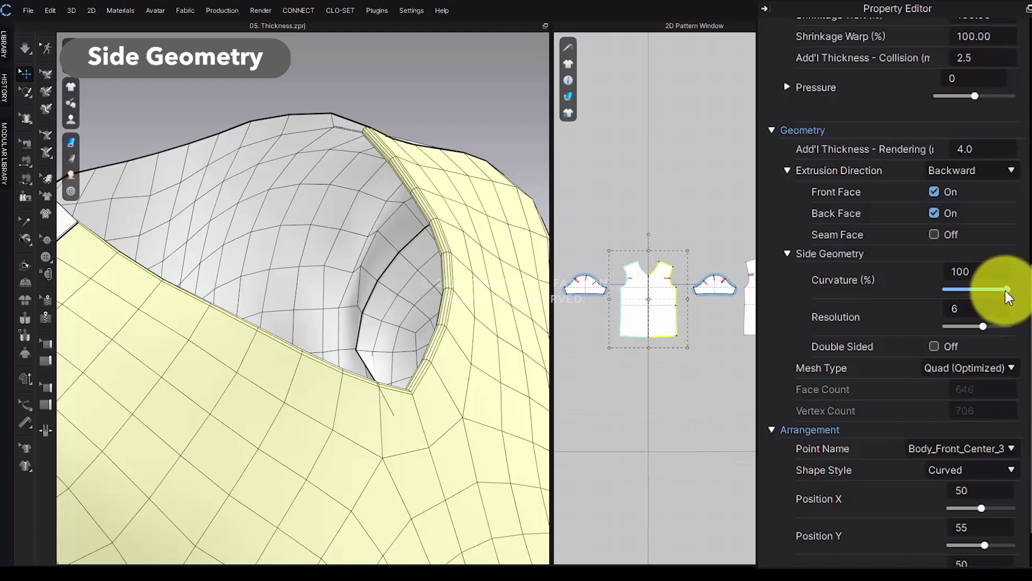
pyautogui.moveTo(1006, 290); pyautogui.dragTo(928, 292)
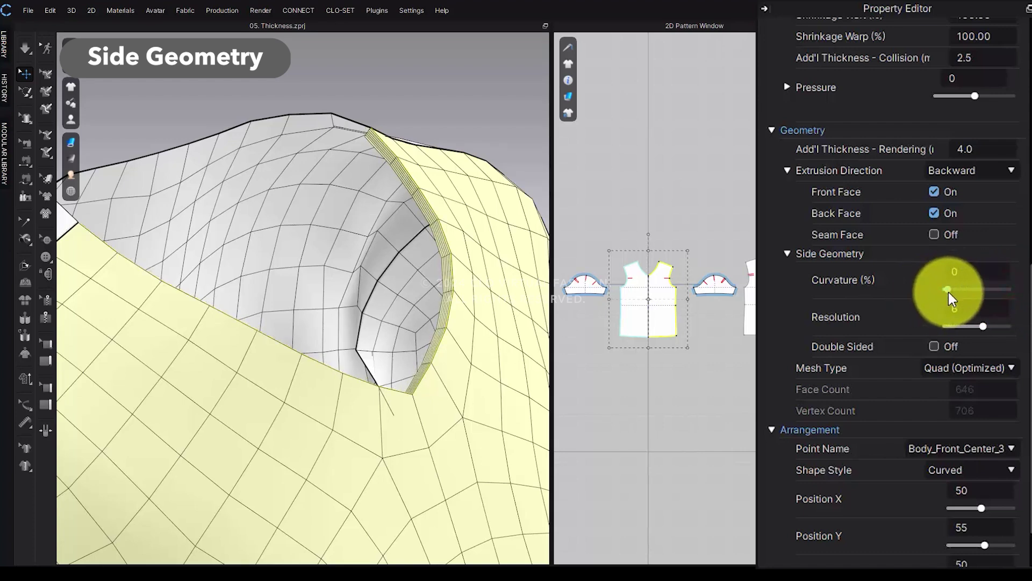
pyautogui.click(968, 270)
pyautogui.write('80')
pyautogui.press('Return')
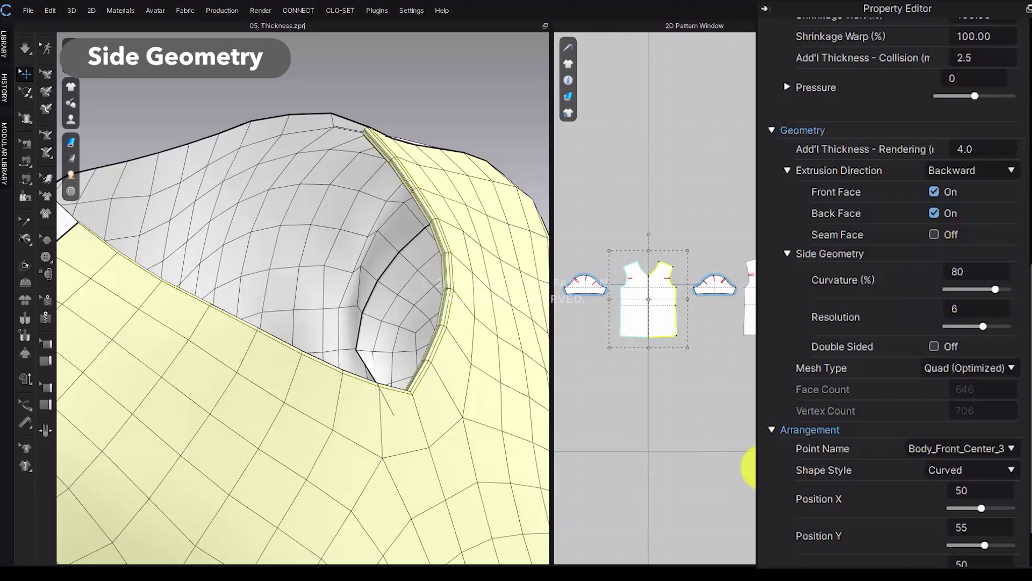
# - Set side-geometry Resolution to 2 and readjust the Curvature slider
pyautogui.click(983, 326)
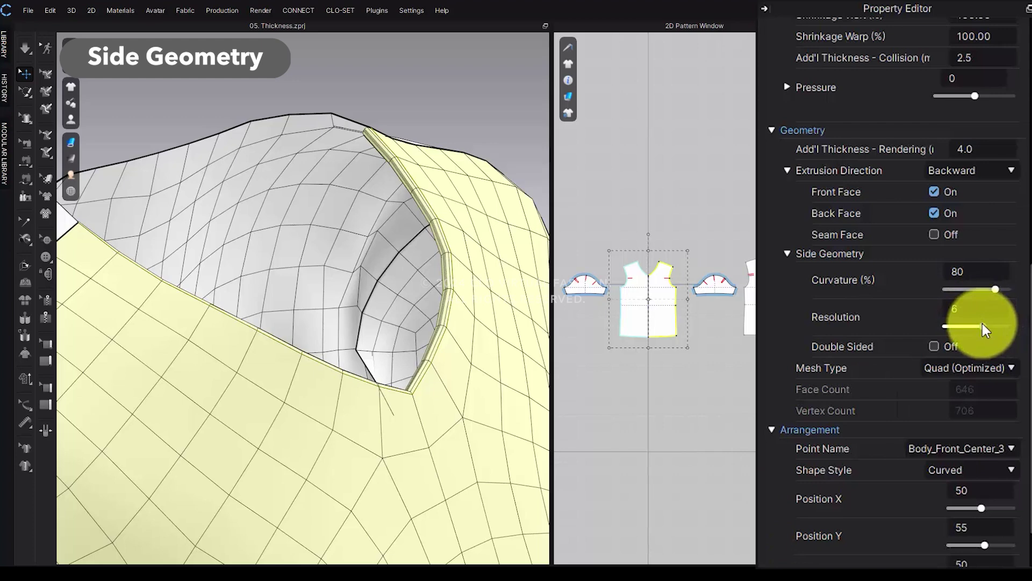
pyautogui.click(982, 326)
pyautogui.moveTo(998, 327); pyautogui.dragTo(933, 327)
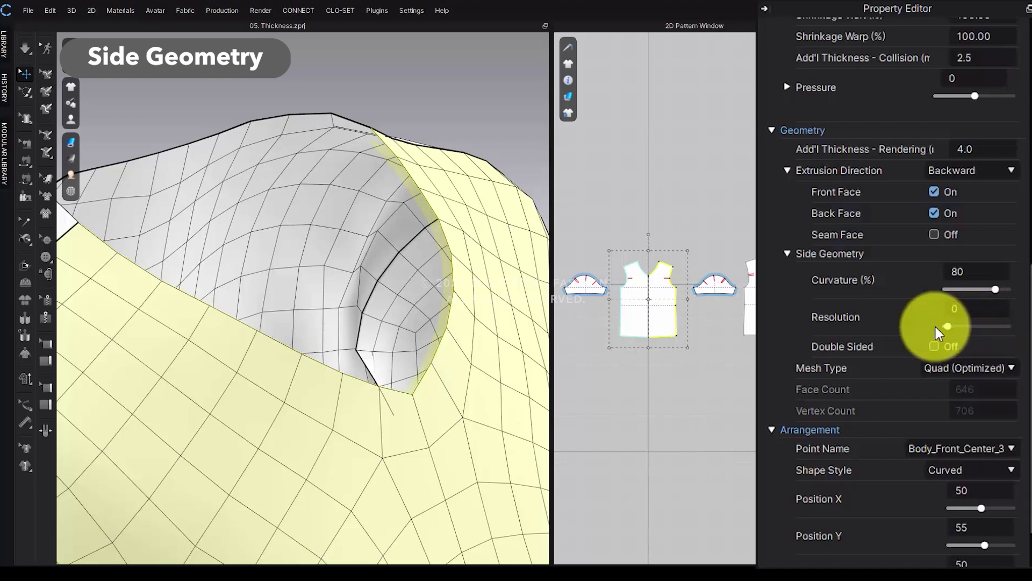
pyautogui.moveTo(948, 326); pyautogui.dragTo(959, 325)
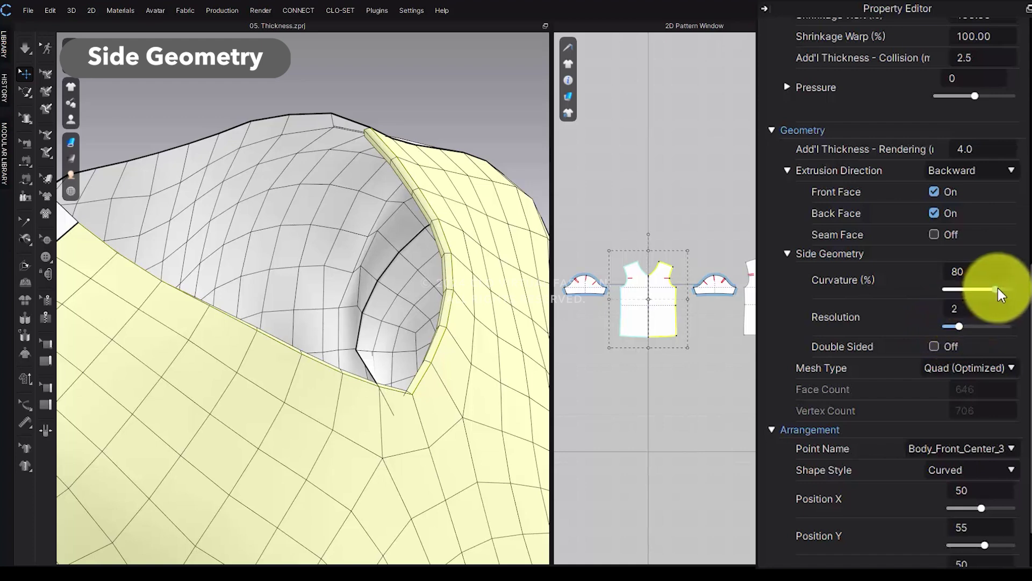
pyautogui.moveTo(995, 289); pyautogui.dragTo(1018, 296)
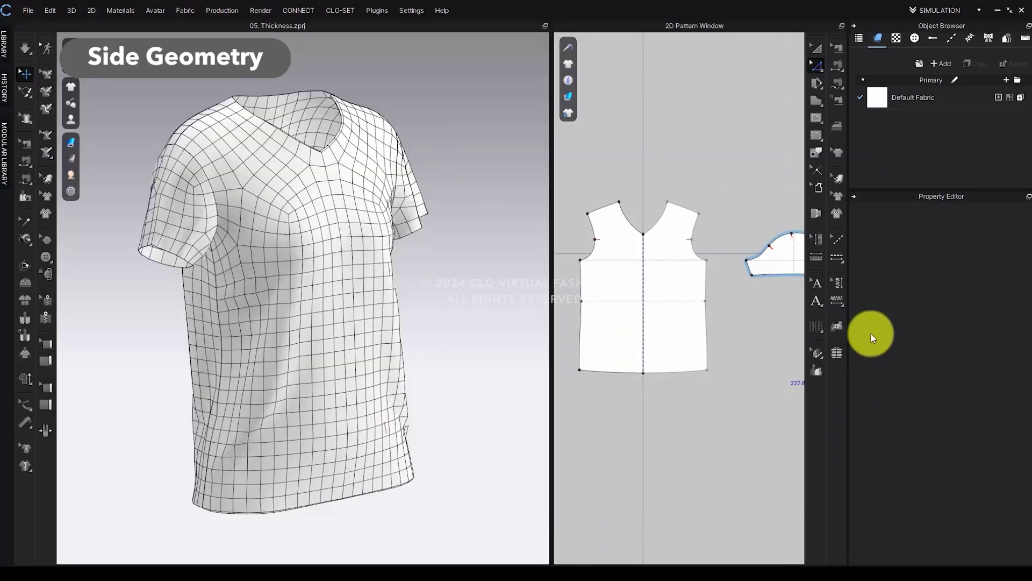
# - In segment editing, give the front pattern's left edge Curvature 47 and Resolution 3
pyautogui.click(816, 67)
pyautogui.click(847, 68)
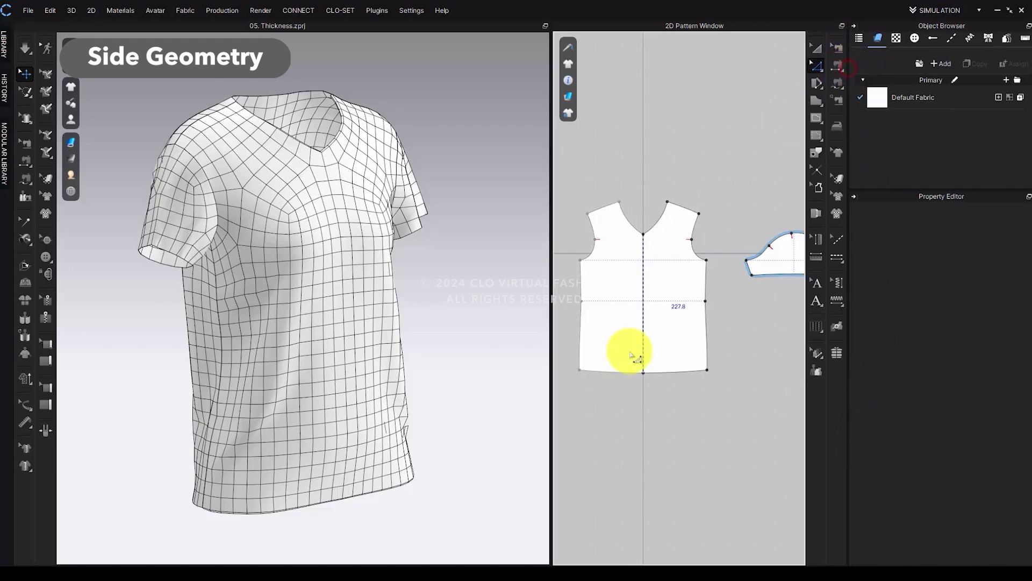
pyautogui.click(595, 368)
pyautogui.click(990, 438)
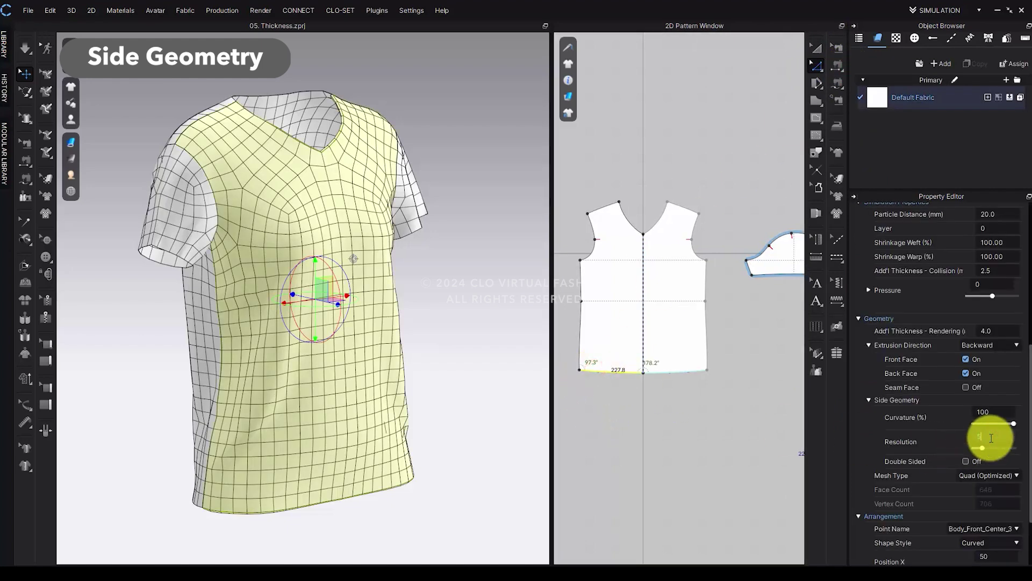
pyautogui.click(721, 461)
pyautogui.click(580, 329)
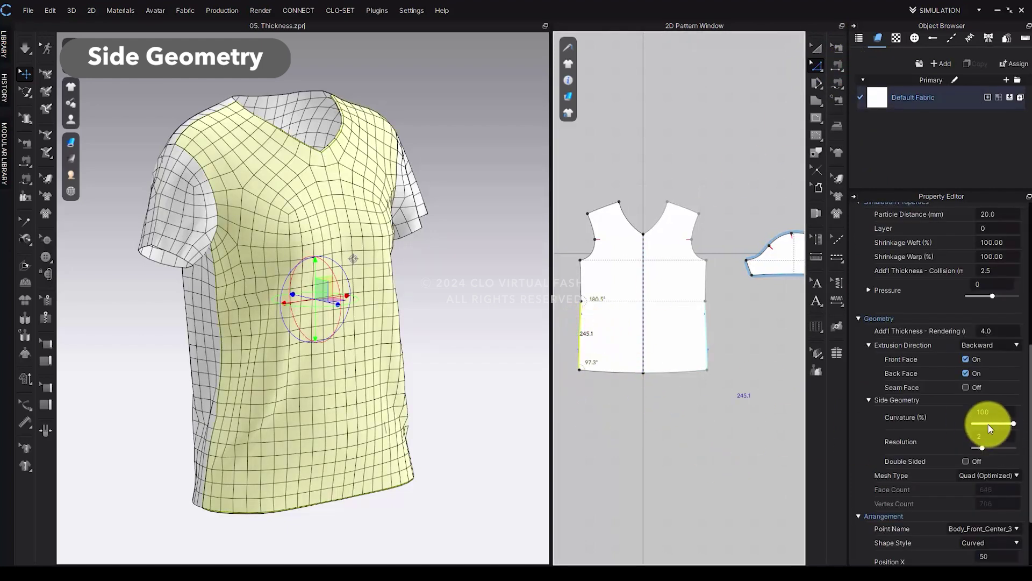
pyautogui.moveTo(1011, 423); pyautogui.dragTo(992, 425)
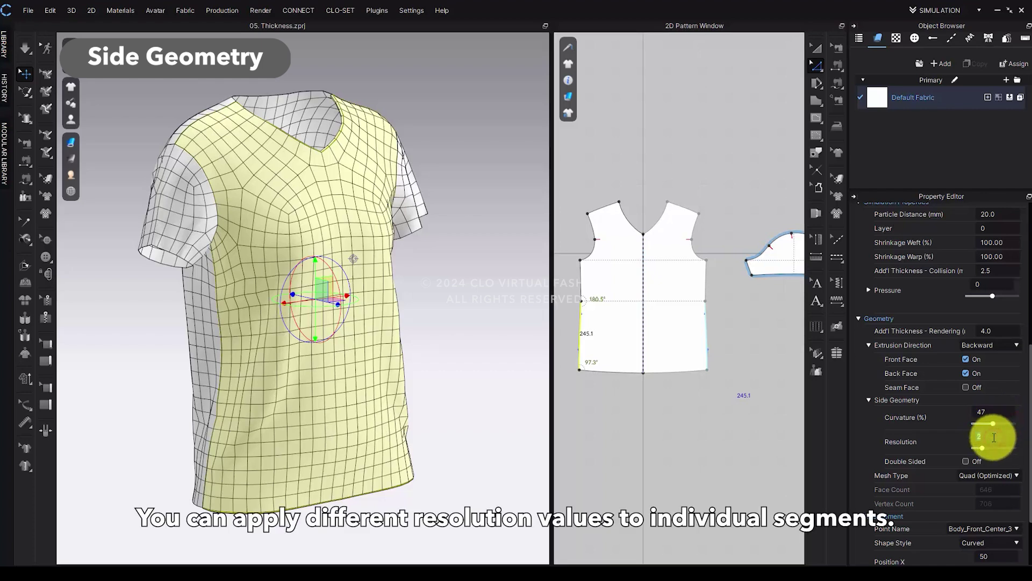
pyautogui.click(996, 439)
pyautogui.write('3')
pyautogui.press('Return')
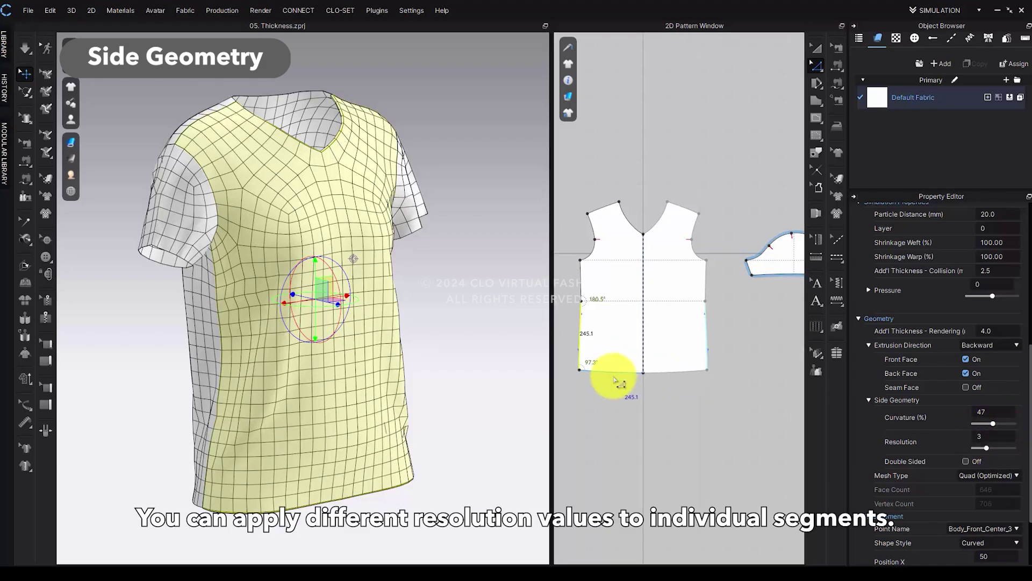
# - Set the sleeve's side-geometry Resolution to 3, then 0, and deselect to check the polygon count
pyautogui.click(580, 346)
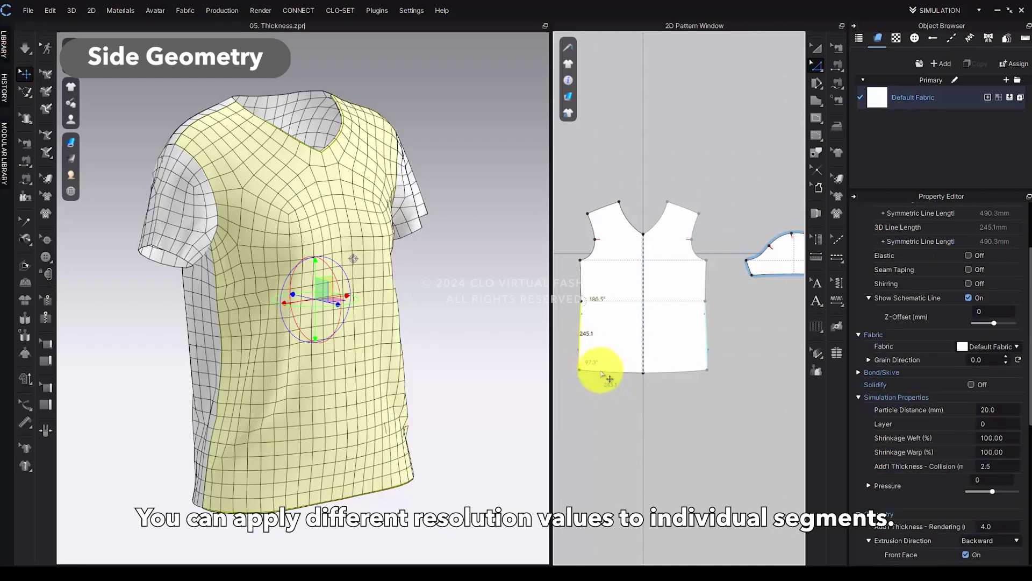
pyautogui.scroll(-5, 875, 460)
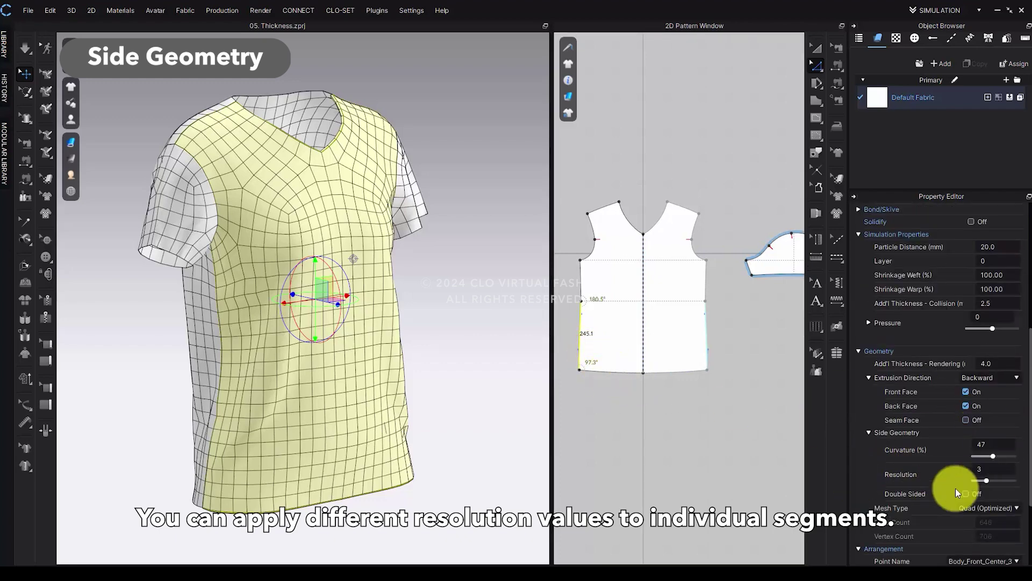
pyautogui.click(582, 354)
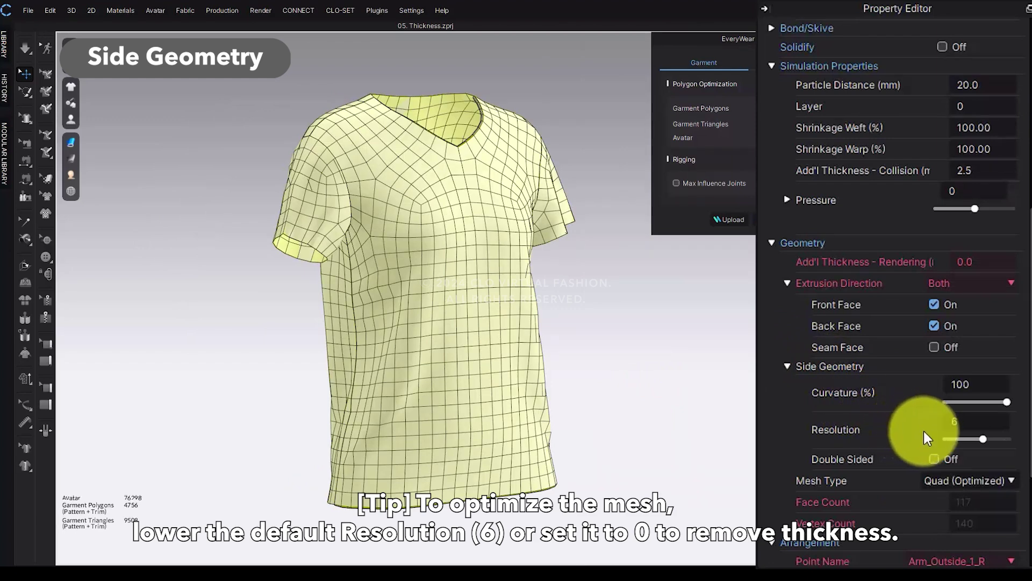
pyautogui.doubleClick(974, 421)
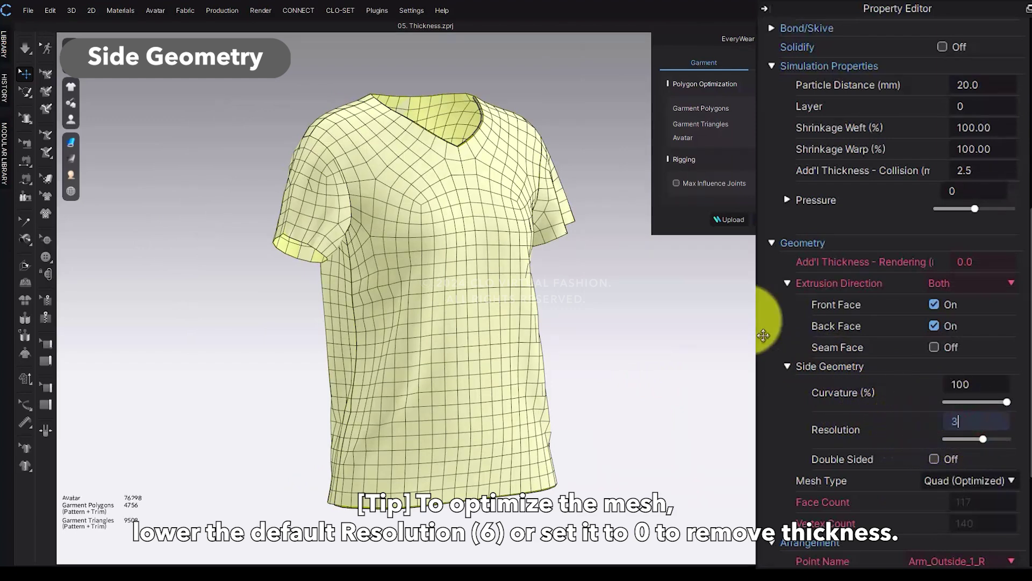
pyautogui.press('Return')
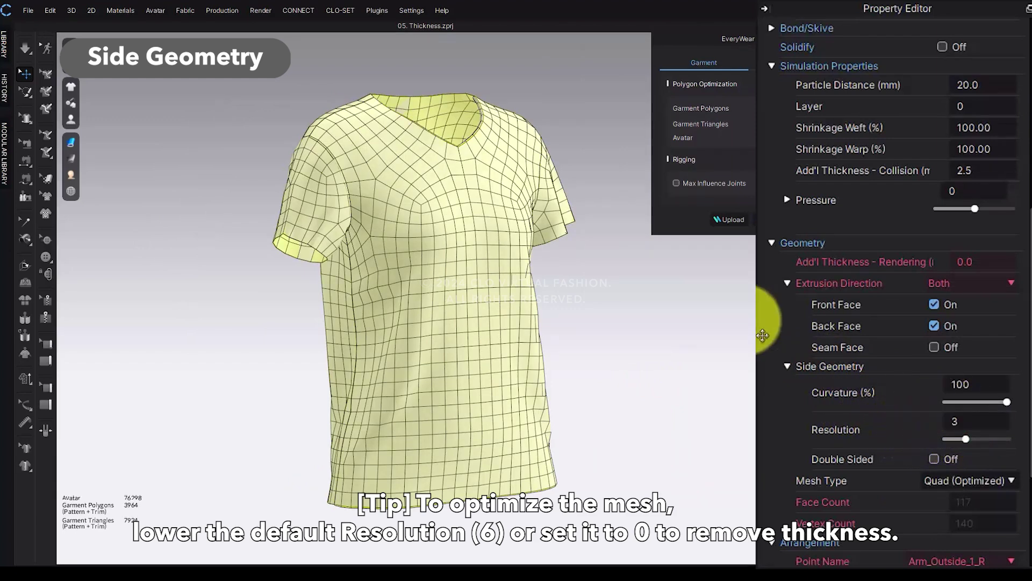
pyautogui.doubleClick(978, 424)
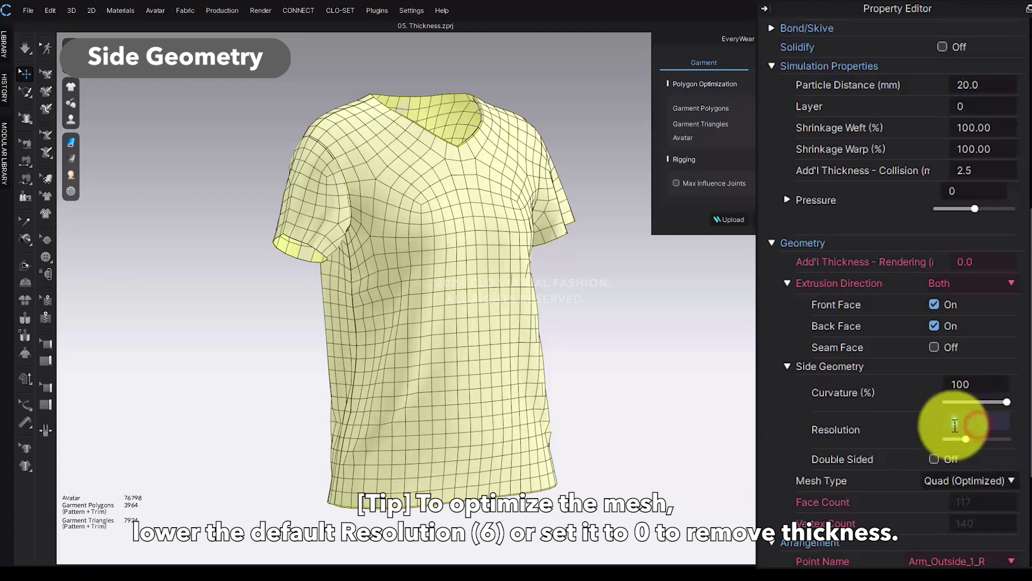
pyautogui.write('0')
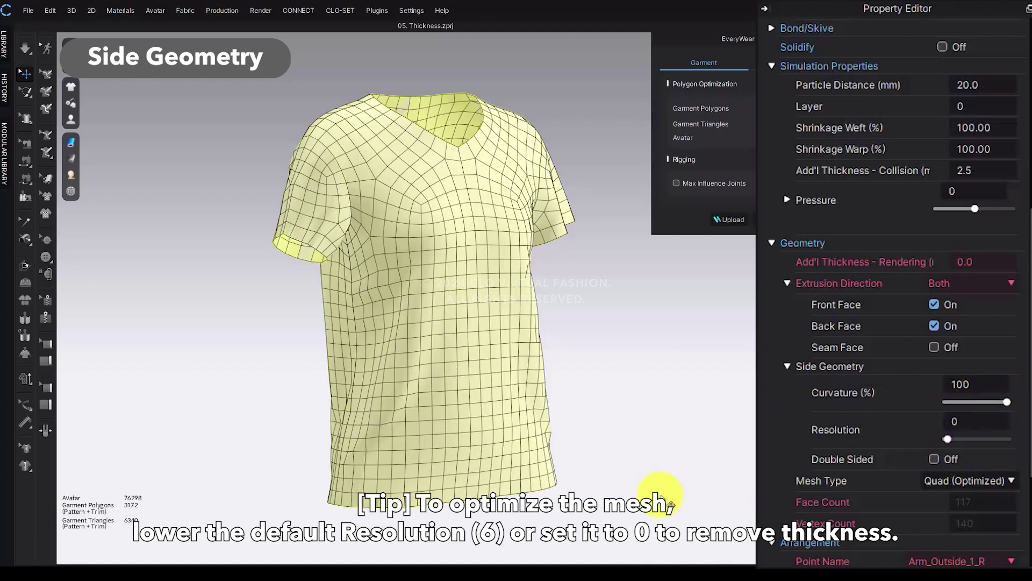
pyautogui.click(665, 496)
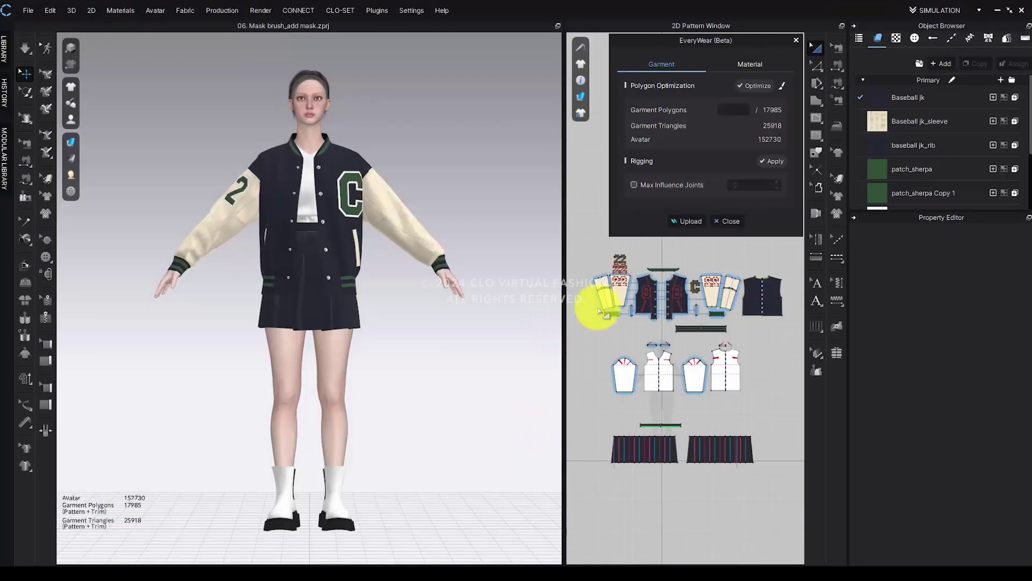
# - Hide and reshow the varsity jacket with Shift+Q while orbiting around the avatar
pyautogui.click(603, 295)
pyautogui.hotkey('shift', 'q')
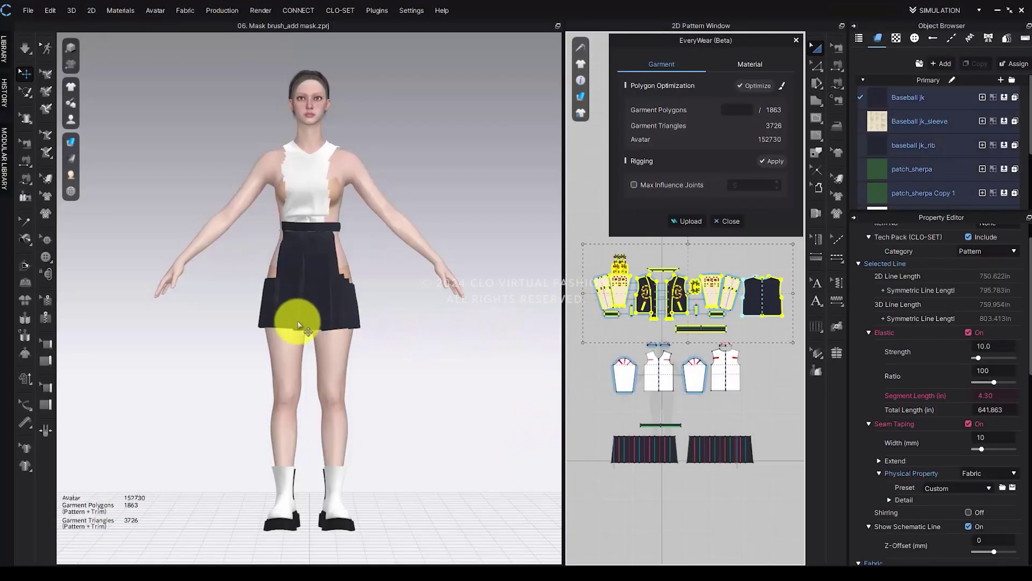
pyautogui.moveTo(295, 322); pyautogui.dragTo(763, 290, button='right')
pyautogui.click(519, 407)
pyautogui.hotkey('shift', 'q')
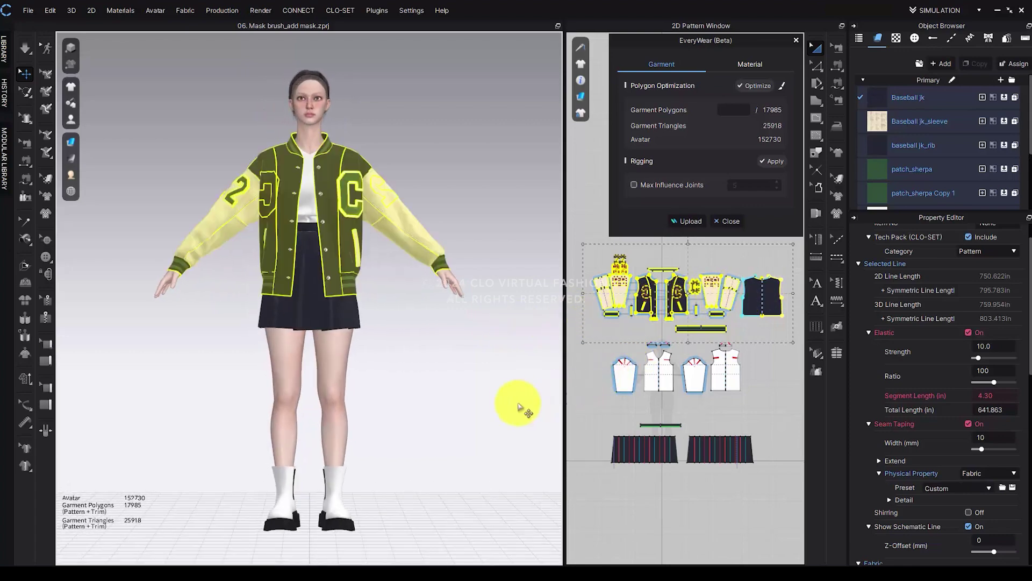
pyautogui.moveTo(436, 372); pyautogui.dragTo(806, 283, button='right')
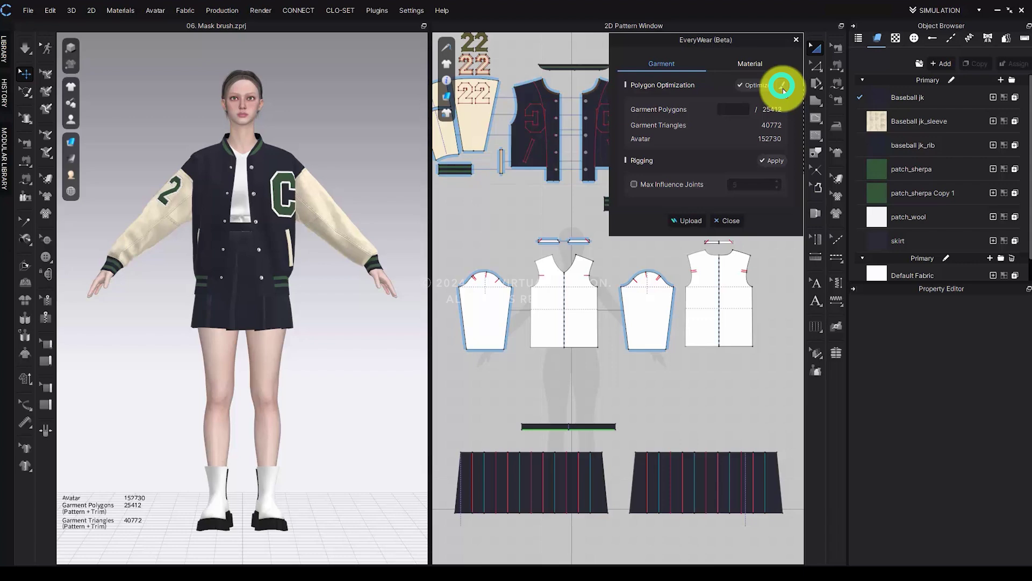
pyautogui.click(782, 88)
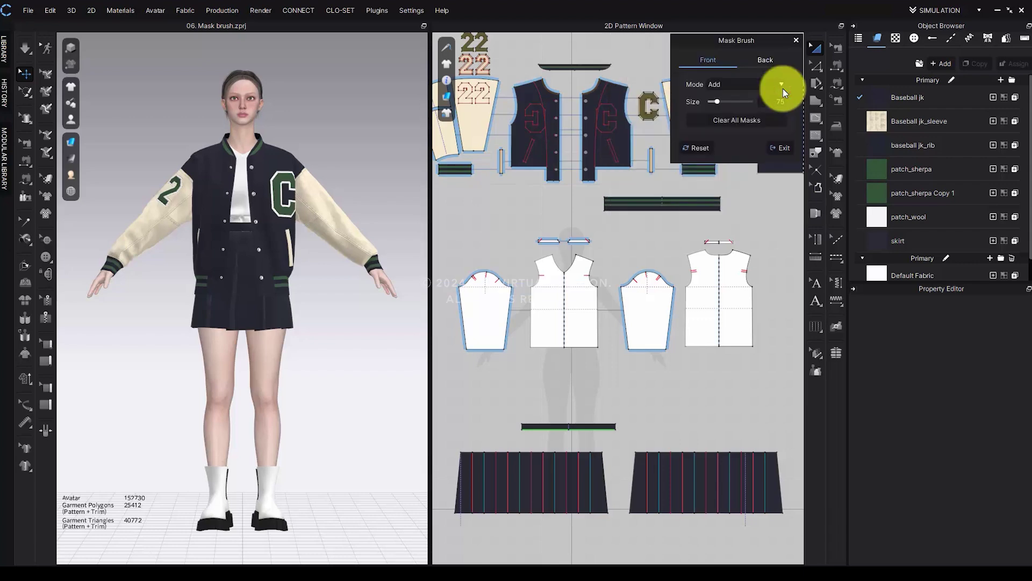
# - Mask both sleeves and part of the back using Add mode at brush size 100
pyautogui.click(765, 63)
pyautogui.click(707, 60)
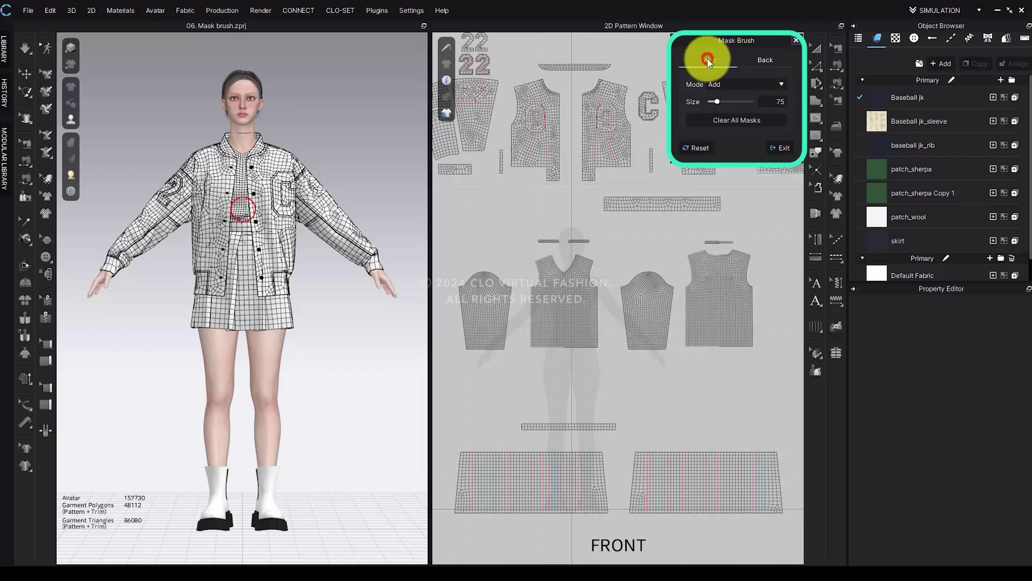
pyautogui.click(745, 84)
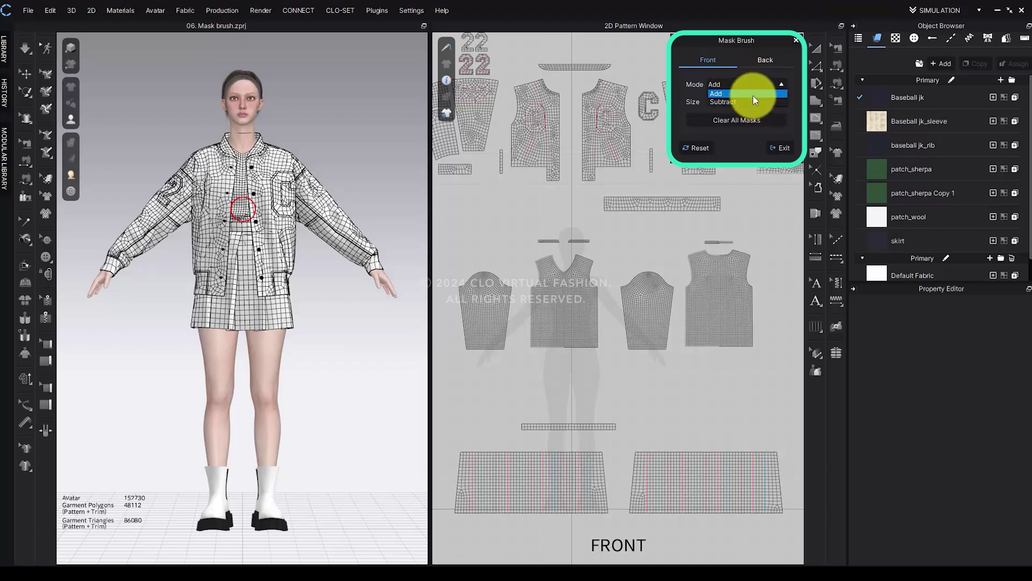
pyautogui.click(752, 95)
pyautogui.moveTo(718, 106); pyautogui.dragTo(730, 105)
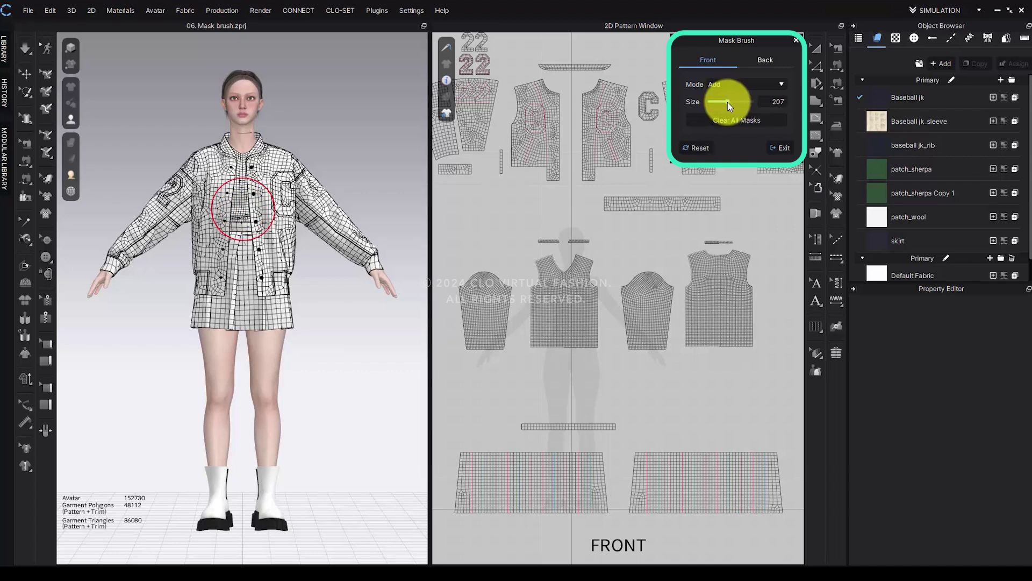
pyautogui.moveTo(730, 107); pyautogui.dragTo(718, 101)
pyautogui.moveTo(641, 288)
pyautogui.mouseDown()
pyautogui.moveTo(473, 285)
pyautogui.moveTo(698, 316)
pyautogui.mouseUp()
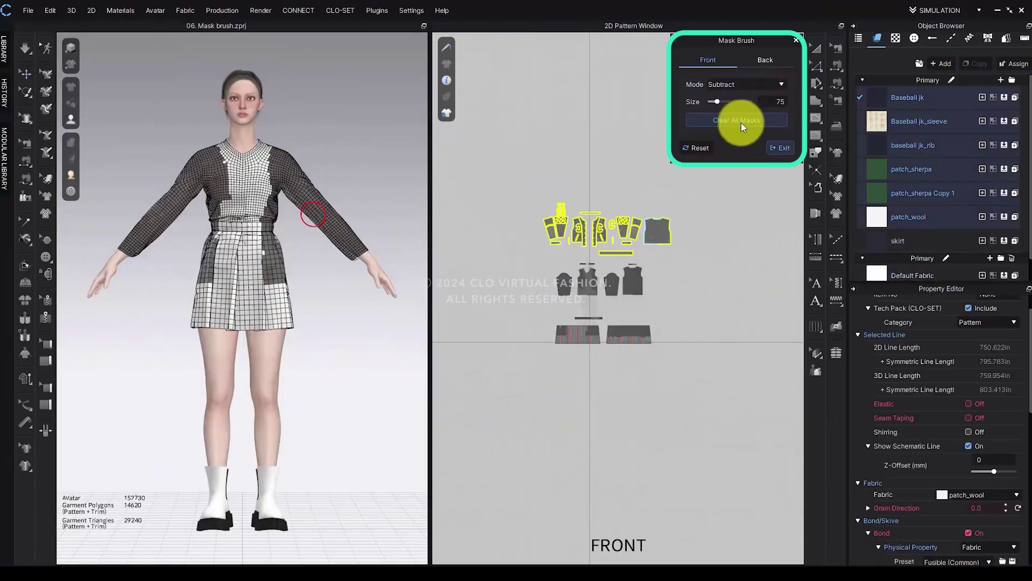
# - Remove all masks, reset the mask brush settings and exit the Mask Brush
pyautogui.click(741, 123)
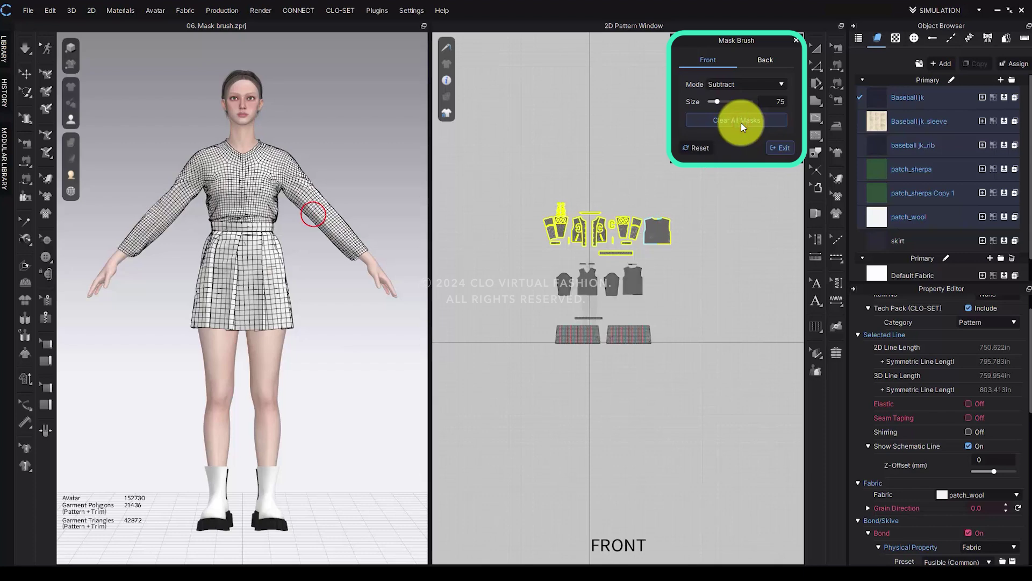
pyautogui.click(702, 146)
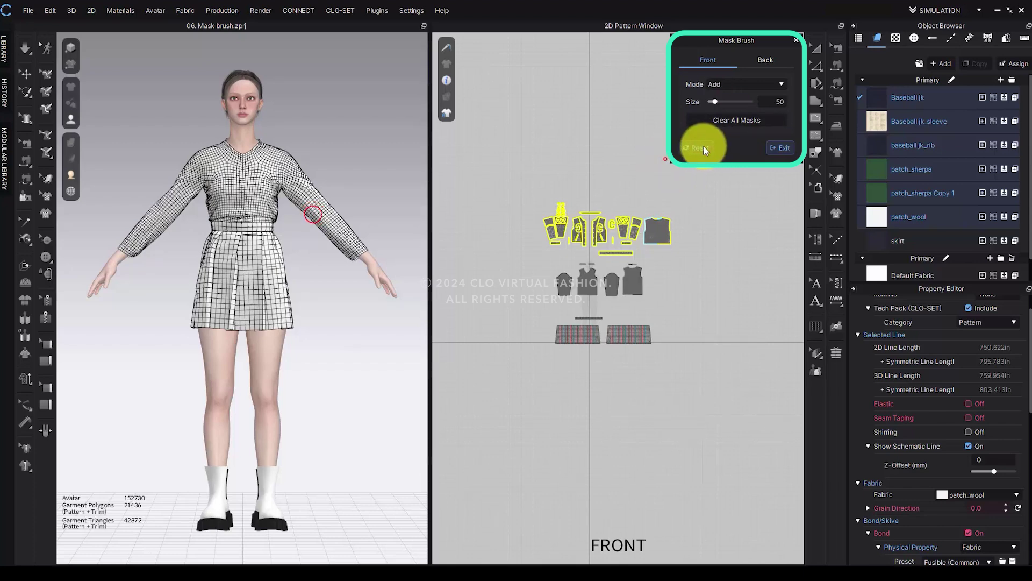
pyautogui.click(778, 148)
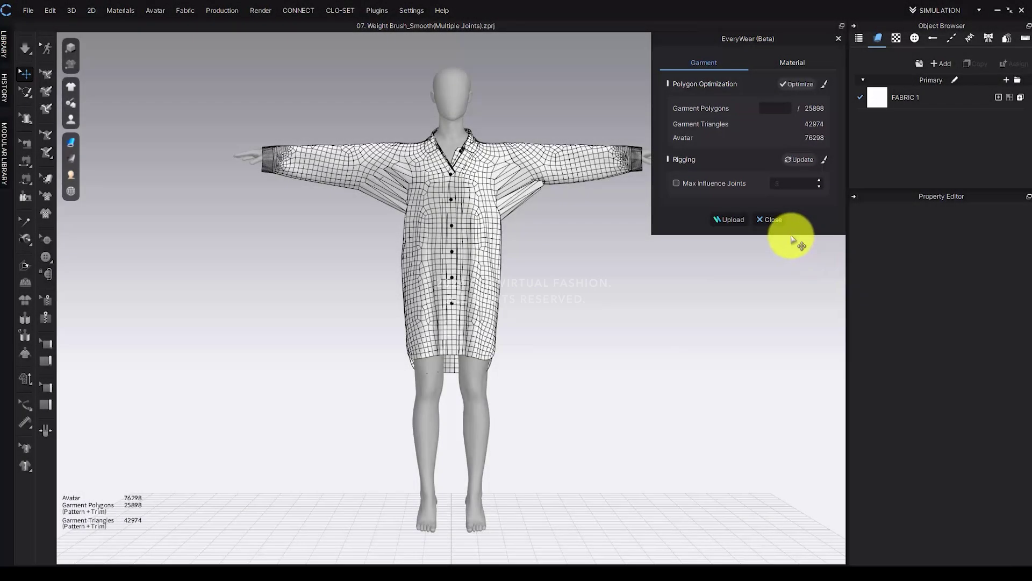
# - Start the rigging weight brush with Smooth (Multiple Joints) blending and inspect the shirt from its side
pyautogui.click(825, 160)
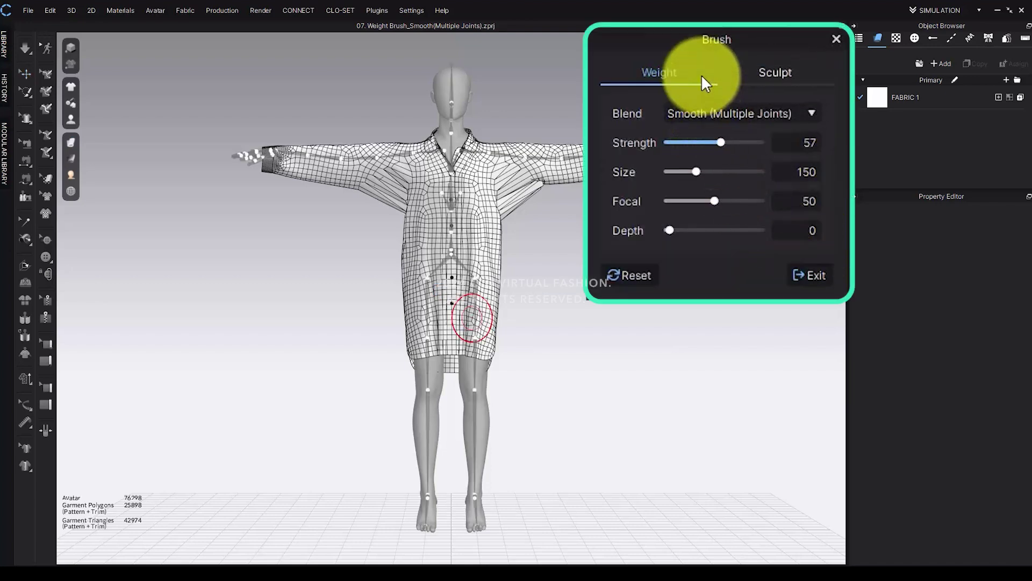
pyautogui.click(751, 114)
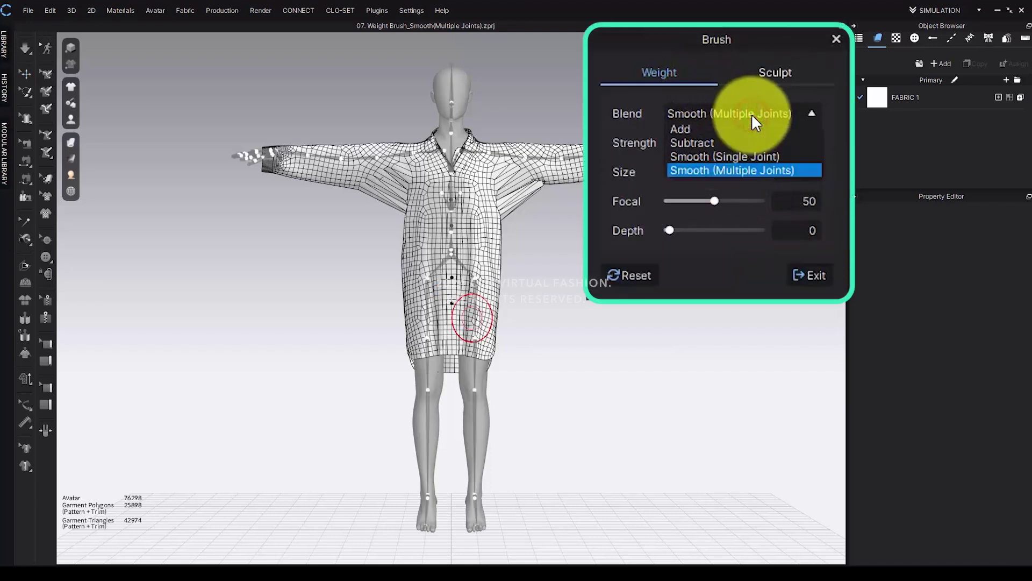
pyautogui.click(750, 171)
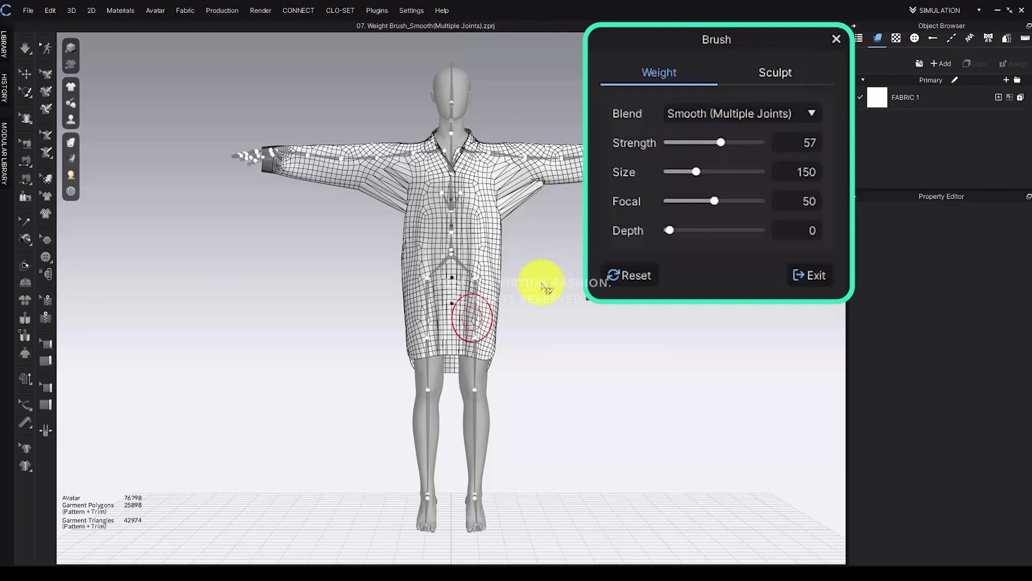
pyautogui.scroll(3, 525, 272)
pyautogui.moveTo(530, 237); pyautogui.dragTo(502, 339, button='middle')
pyautogui.scroll(2, 494, 333)
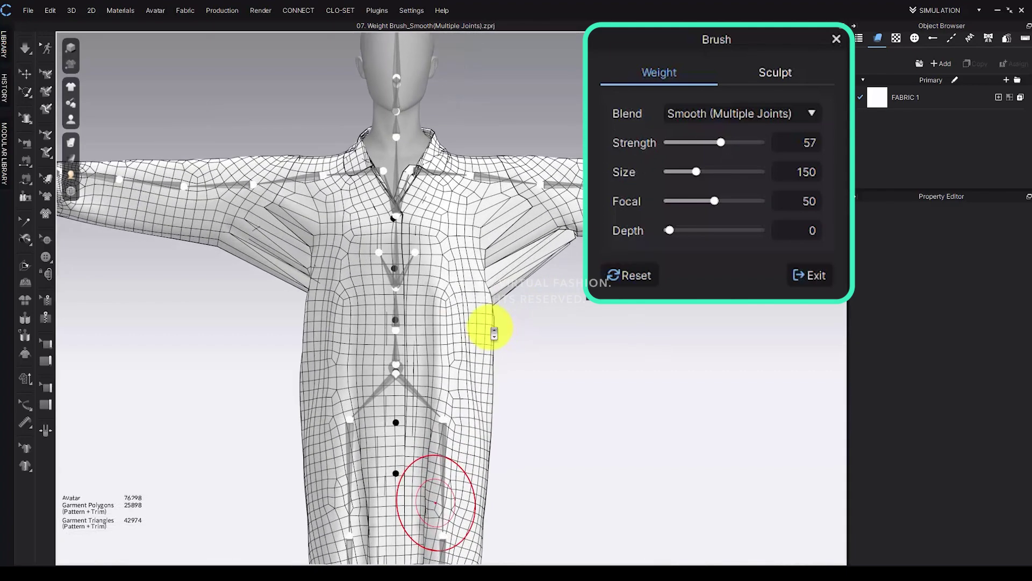
pyautogui.moveTo(490, 330)
pyautogui.mouseDown(button='right')
pyautogui.moveTo(519, 265)
pyautogui.moveTo(373, 261)
pyautogui.moveTo(456, 277)
pyautogui.moveTo(477, 218)
pyautogui.moveTo(286, 293)
pyautogui.moveTo(473, 230)
pyautogui.moveTo(369, 259)
pyautogui.moveTo(302, 329)
pyautogui.moveTo(401, 237)
pyautogui.moveTo(292, 191)
pyautogui.moveTo(300, 329)
pyautogui.mouseUp(button='right')
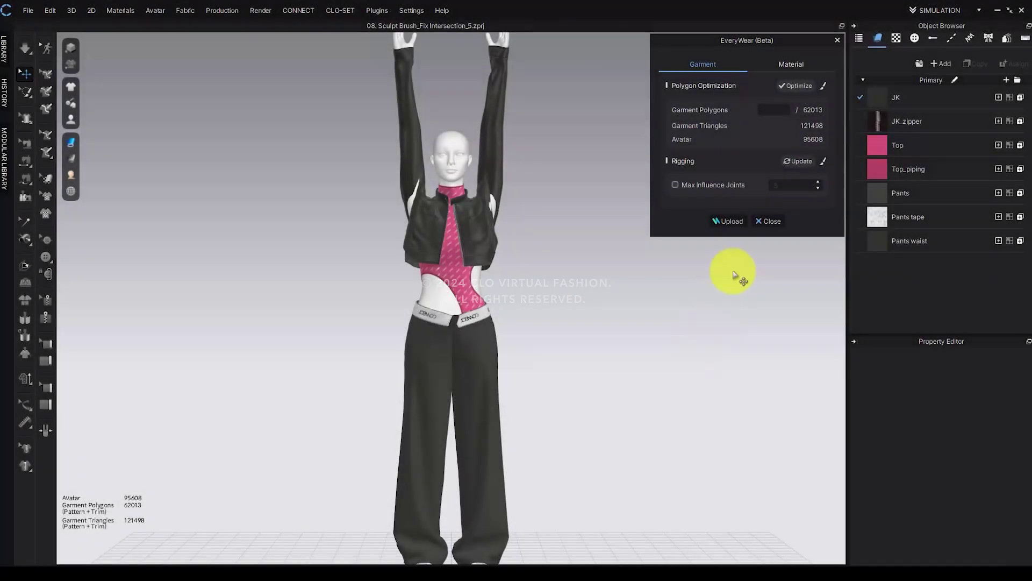
# - Set the Rigging sculpt brush to Fix Intersection blend with strength 51
pyautogui.click(824, 162)
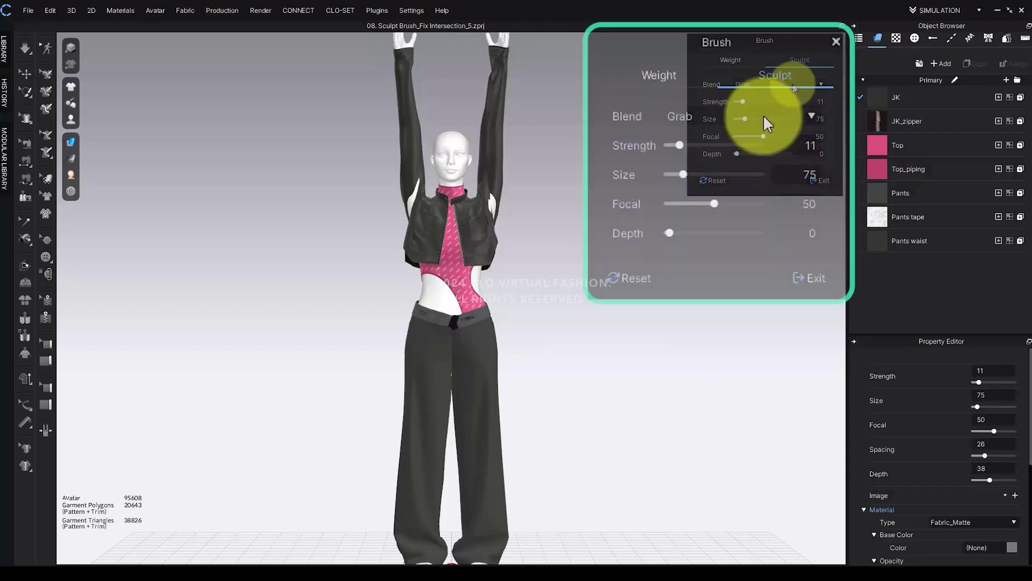
pyautogui.click(734, 116)
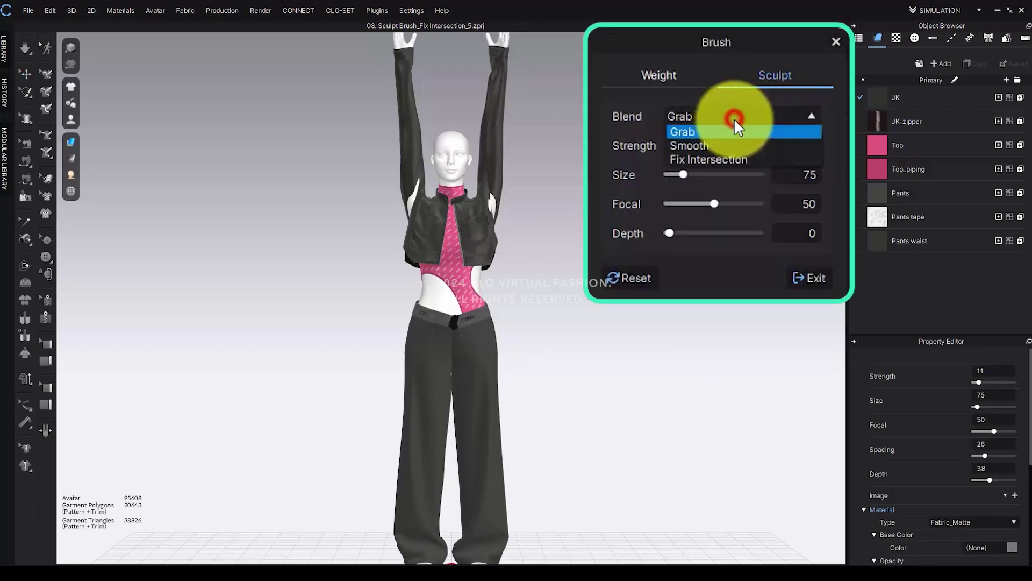
pyautogui.click(753, 159)
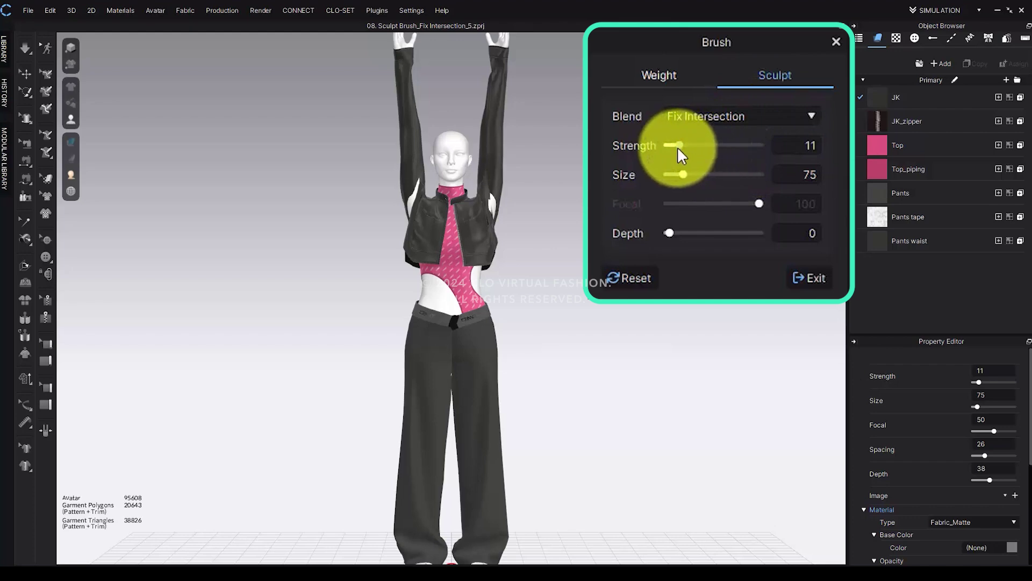
pyautogui.moveTo(678, 147); pyautogui.dragTo(714, 146)
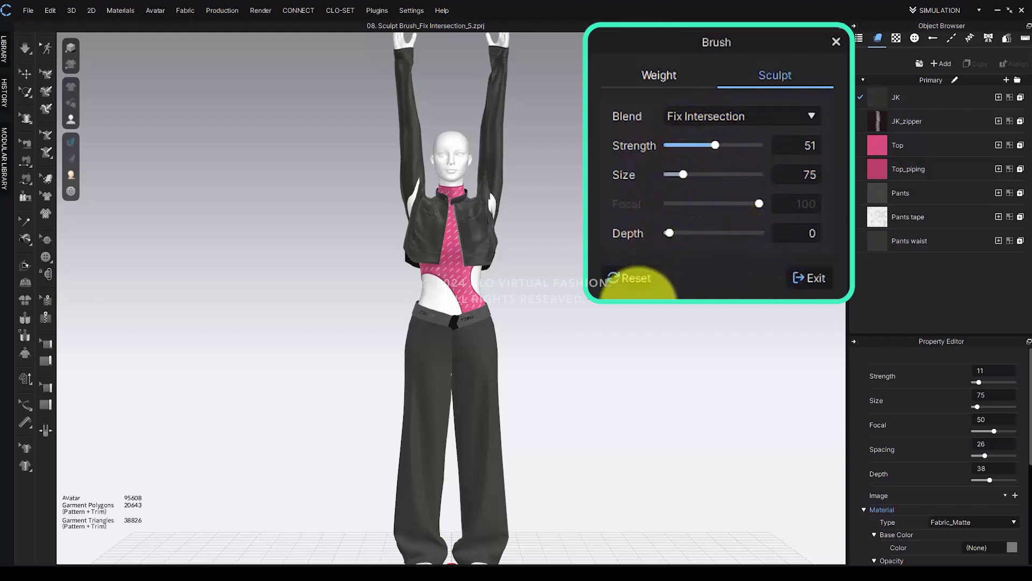
# - Paint Fix Intersection over the jacket's armpits
pyautogui.scroll(5, 525, 269)
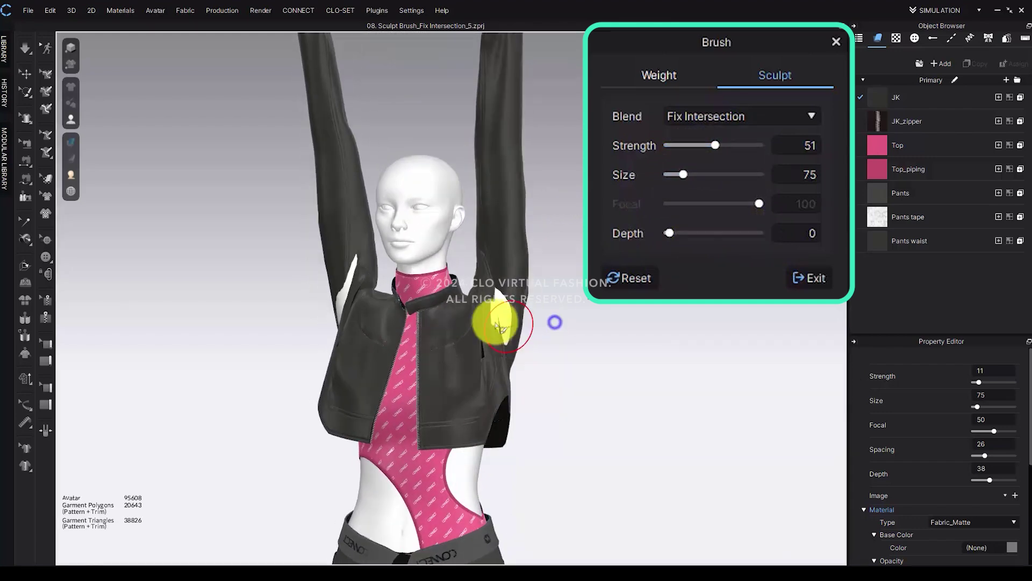
pyautogui.moveTo(498, 326)
pyautogui.mouseDown()
pyautogui.moveTo(495, 303)
pyautogui.moveTo(507, 341)
pyautogui.moveTo(503, 308)
pyautogui.moveTo(483, 340)
pyautogui.mouseUp()
pyautogui.moveTo(473, 341); pyautogui.dragTo(523, 341, button='right')
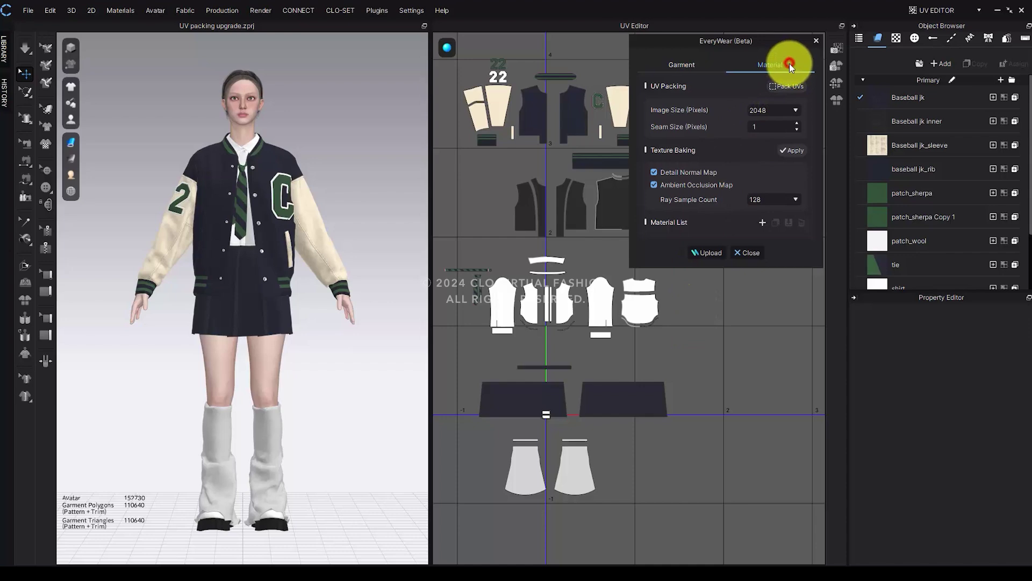
# - Pack all garment UVs with EveryWear's Pack UVs at Fidelity 1
pyautogui.click(793, 90)
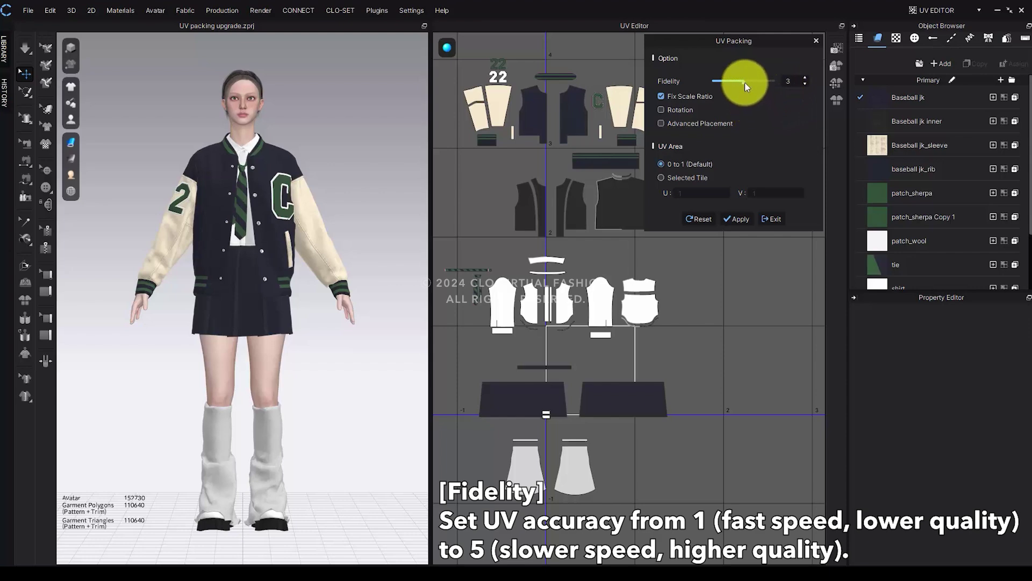
pyautogui.moveTo(744, 82); pyautogui.dragTo(714, 82)
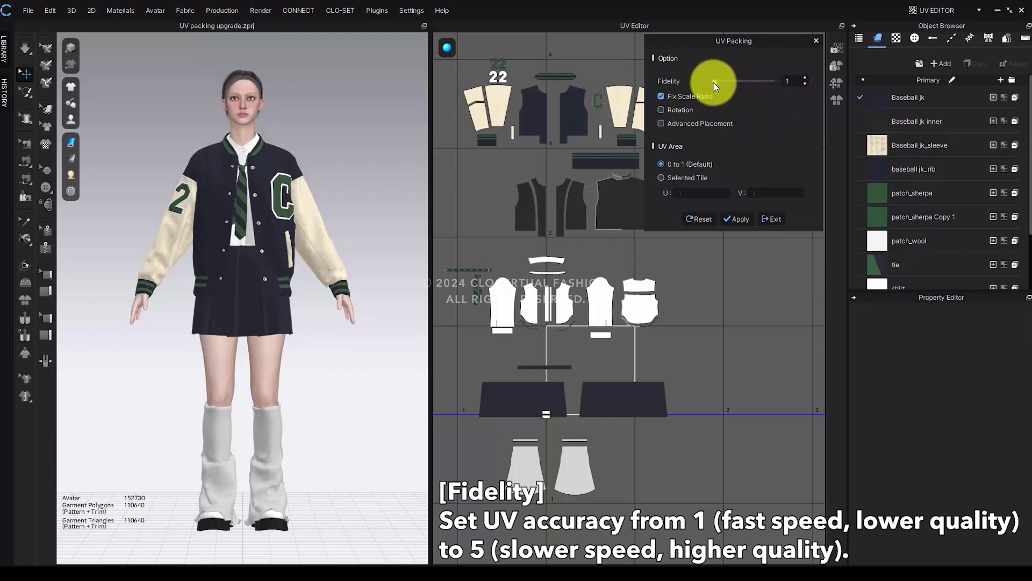
pyautogui.click(736, 218)
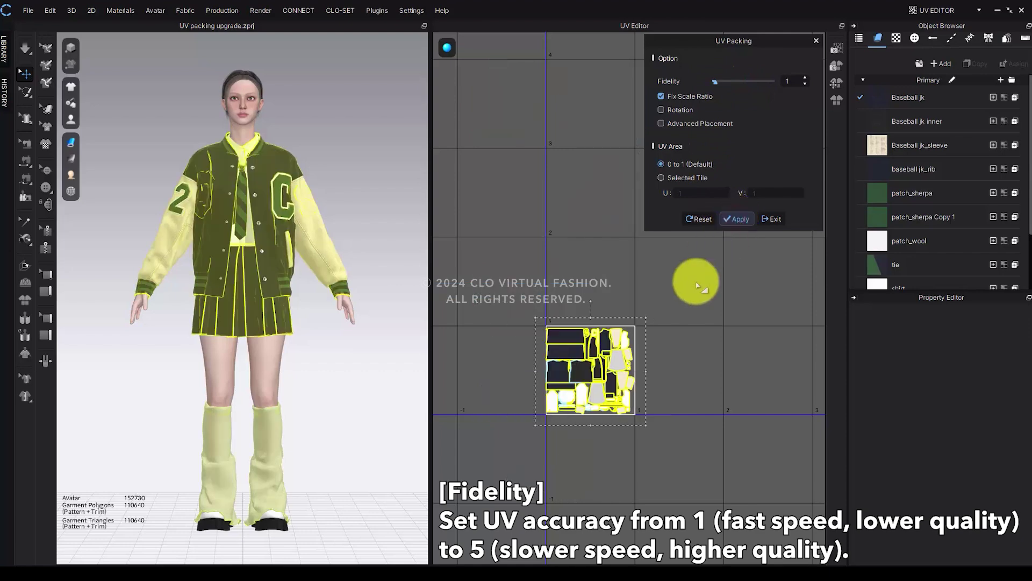
pyautogui.scroll(3, 596, 404)
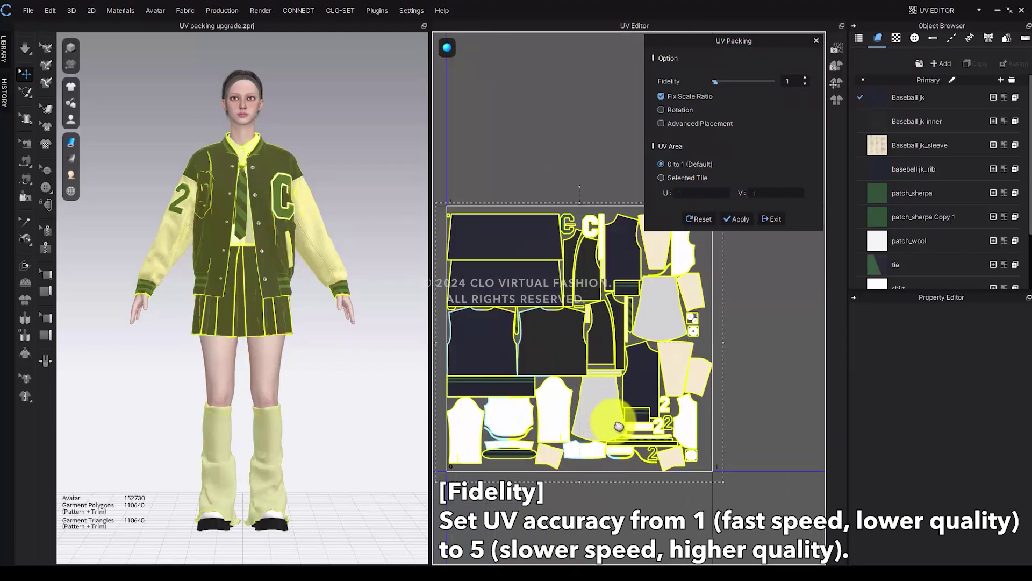
pyautogui.moveTo(632, 472)
pyautogui.mouseDown(button='right')
pyautogui.moveTo(632, 482)
pyautogui.moveTo(624, 473)
pyautogui.mouseUp(button='right')
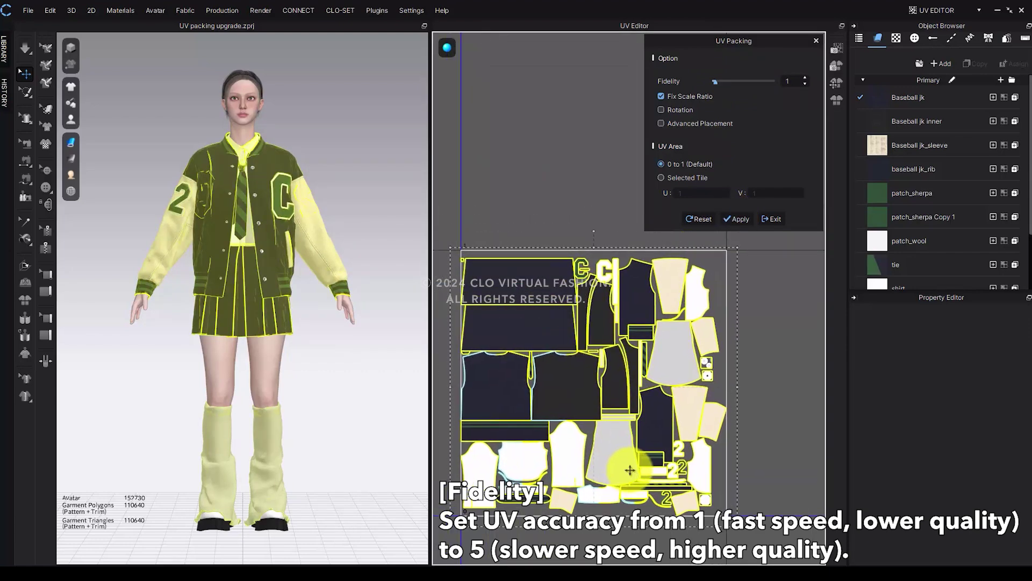
# - Repack the UVs at Fidelity 5, then again with Advanced Placement enabled
pyautogui.moveTo(715, 82); pyautogui.dragTo(772, 84)
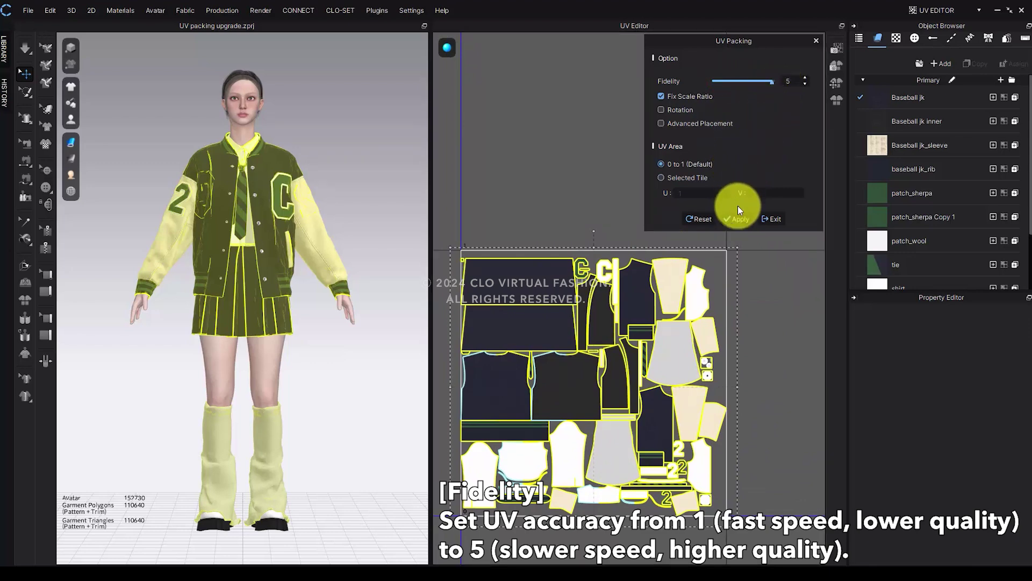
pyautogui.click(738, 220)
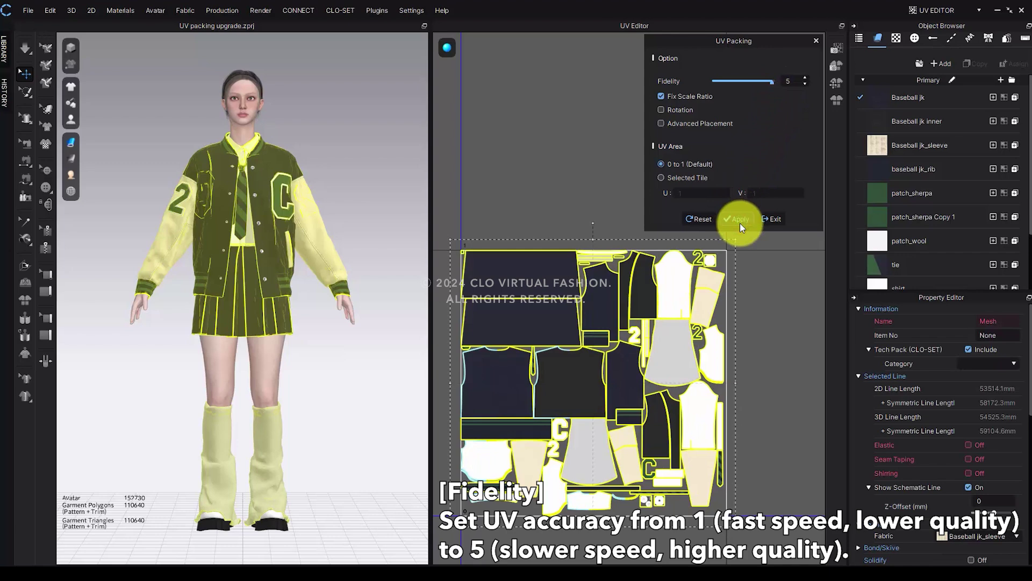
pyautogui.click(772, 282)
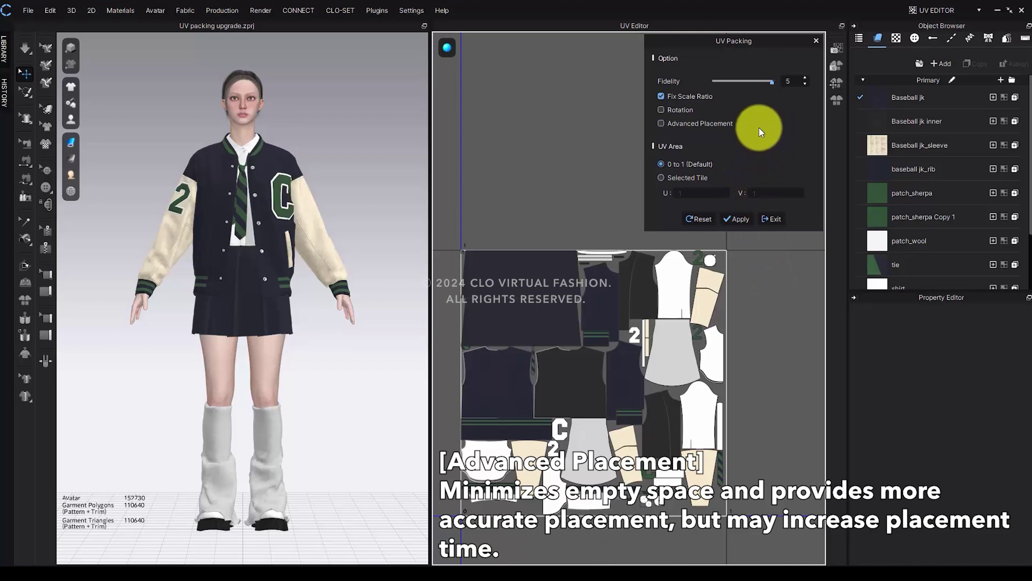
pyautogui.click(701, 125)
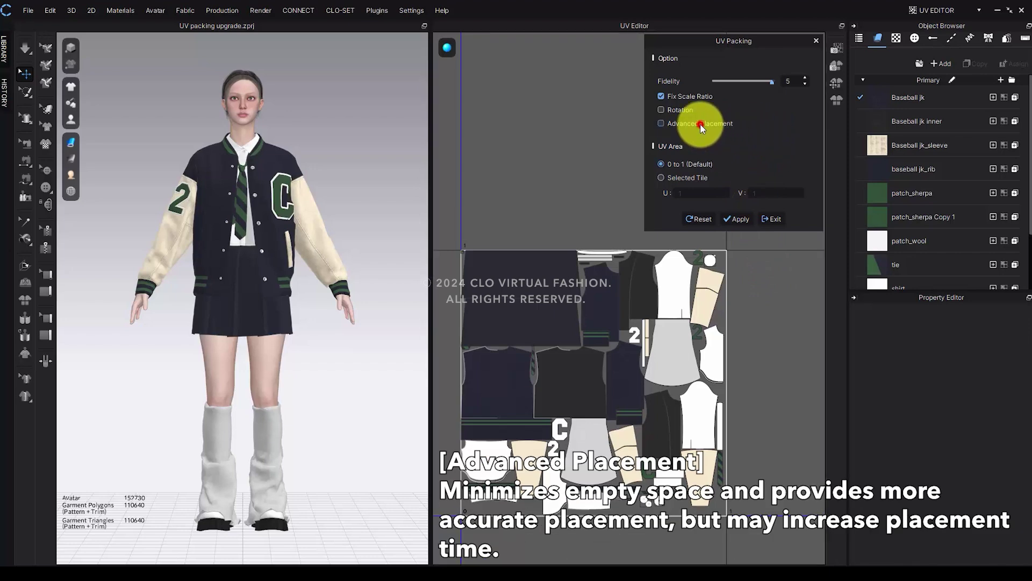
pyautogui.click(738, 219)
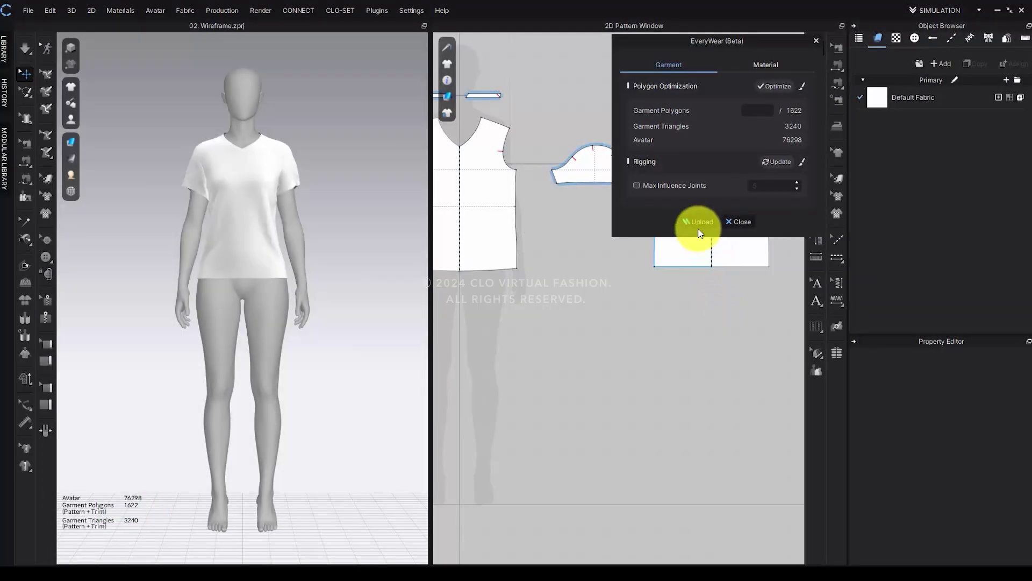
# - Start the T-shirt upload and choose Thick in the Export Options
pyautogui.click(695, 223)
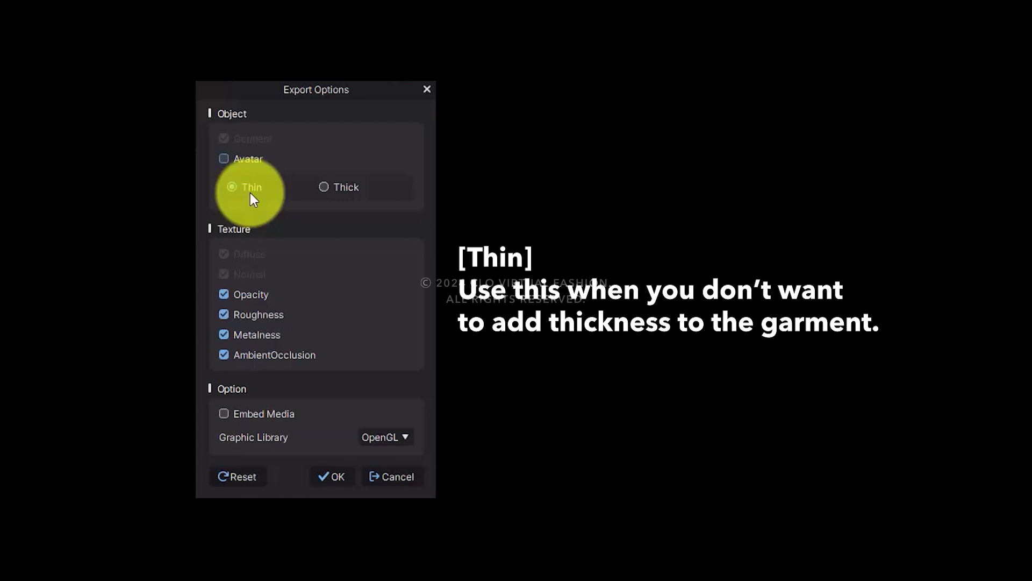
pyautogui.click(338, 187)
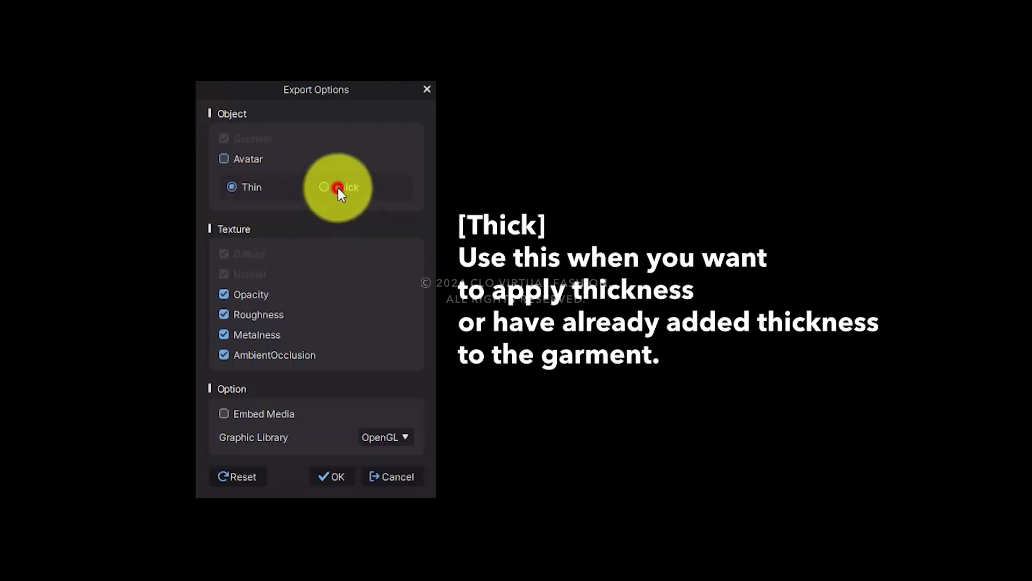